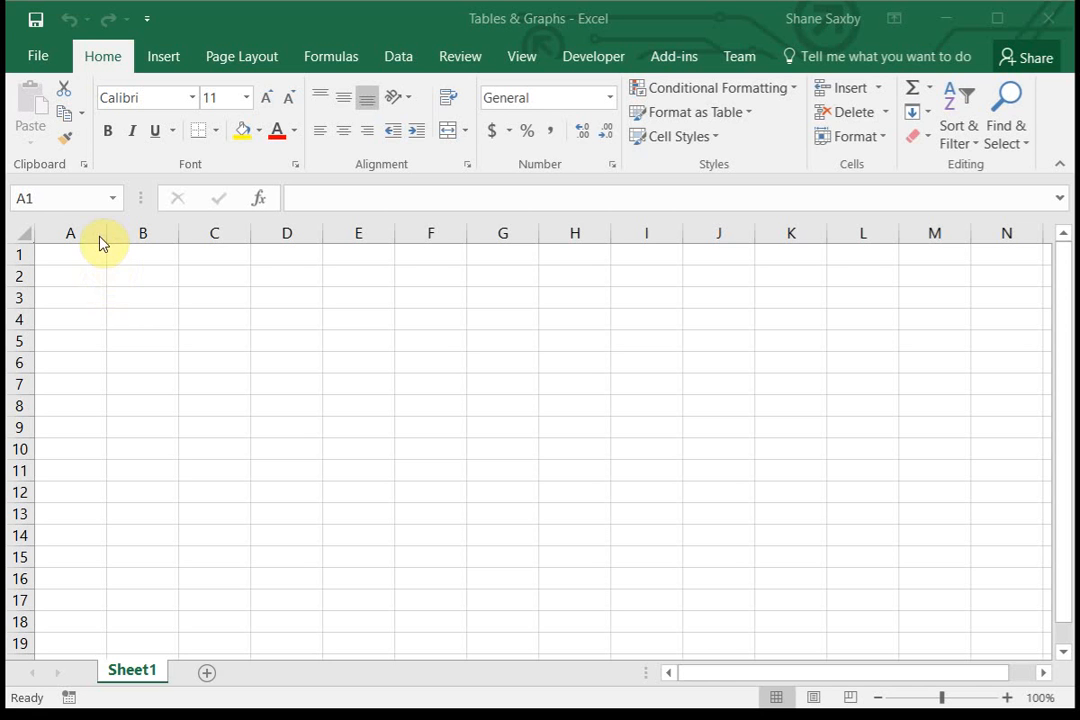
- Widen columns A and B equally and start the table title in cell A1 with "Change in Temp. ("
{"action": "left_click_drag", "start_coordinate": [84, 233], "coordinate": [176, 226]}
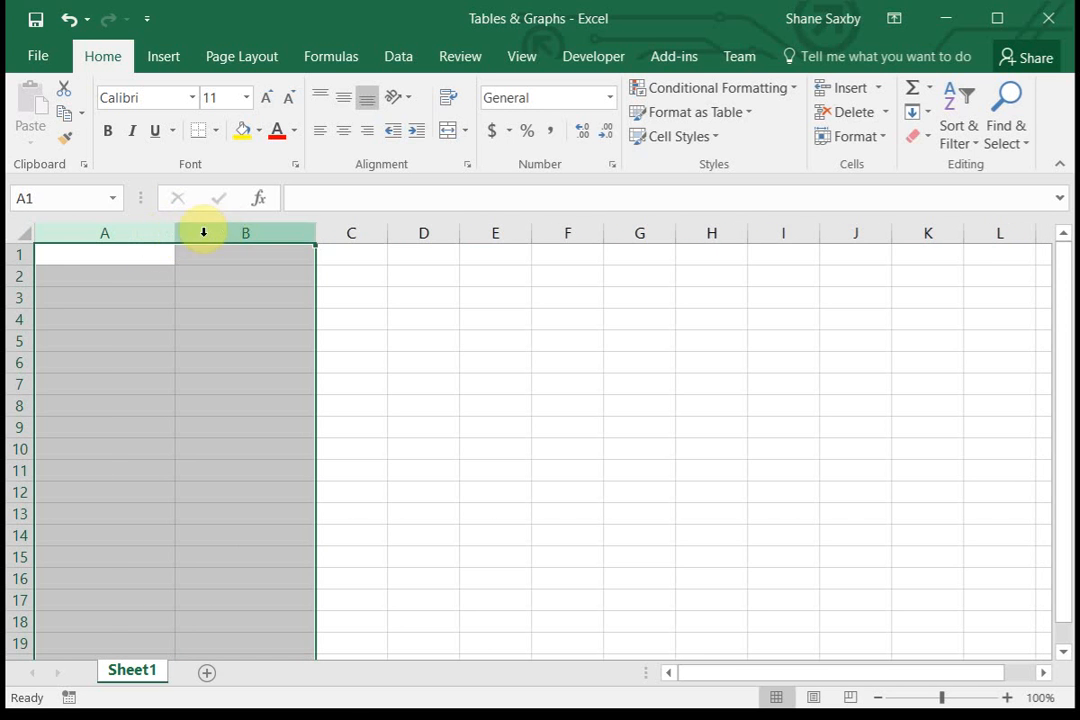
{"action": "left_click", "coordinate": [136, 253]}
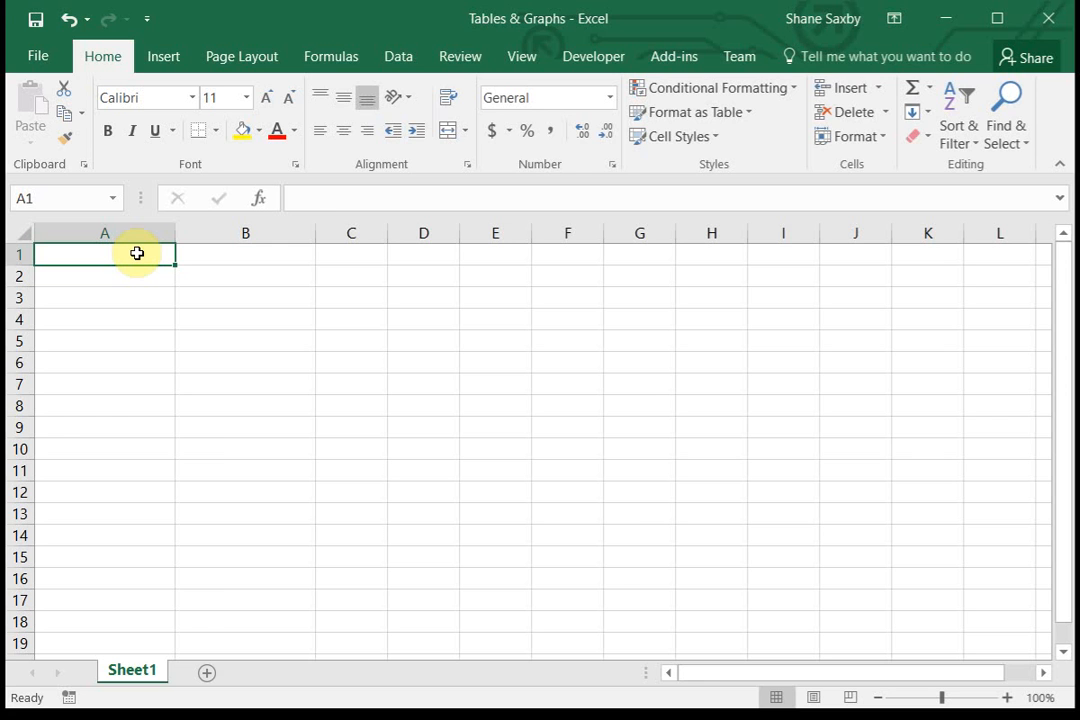
{"action": "type", "text": "Change "}
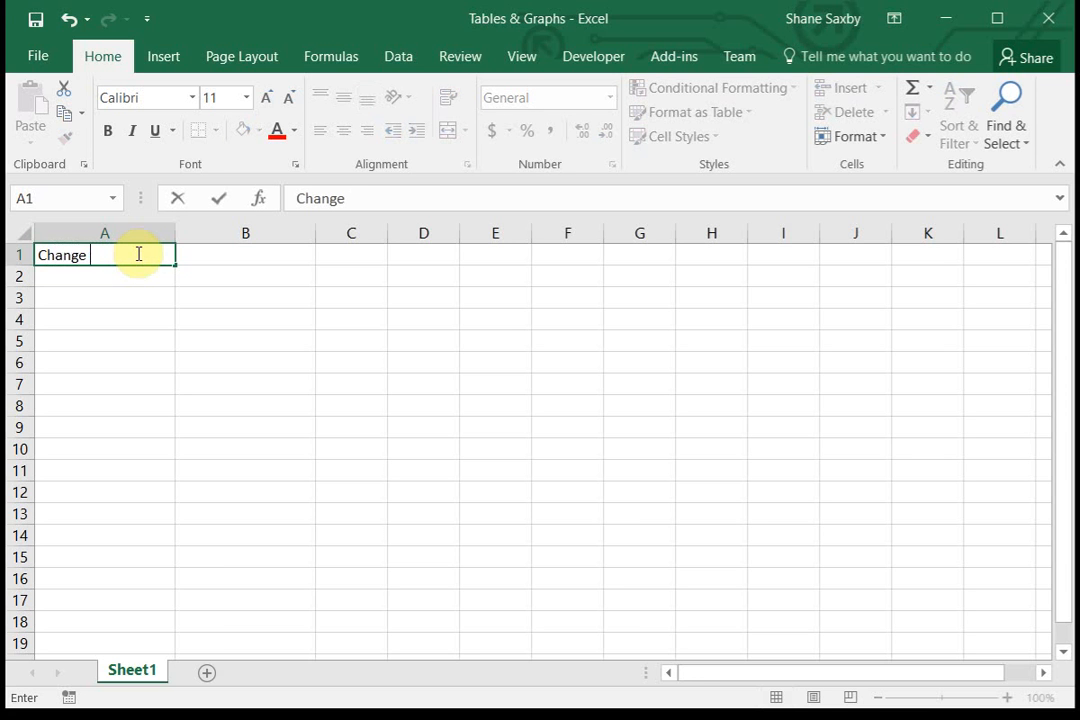
{"action": "type", "text": "in Temp"}
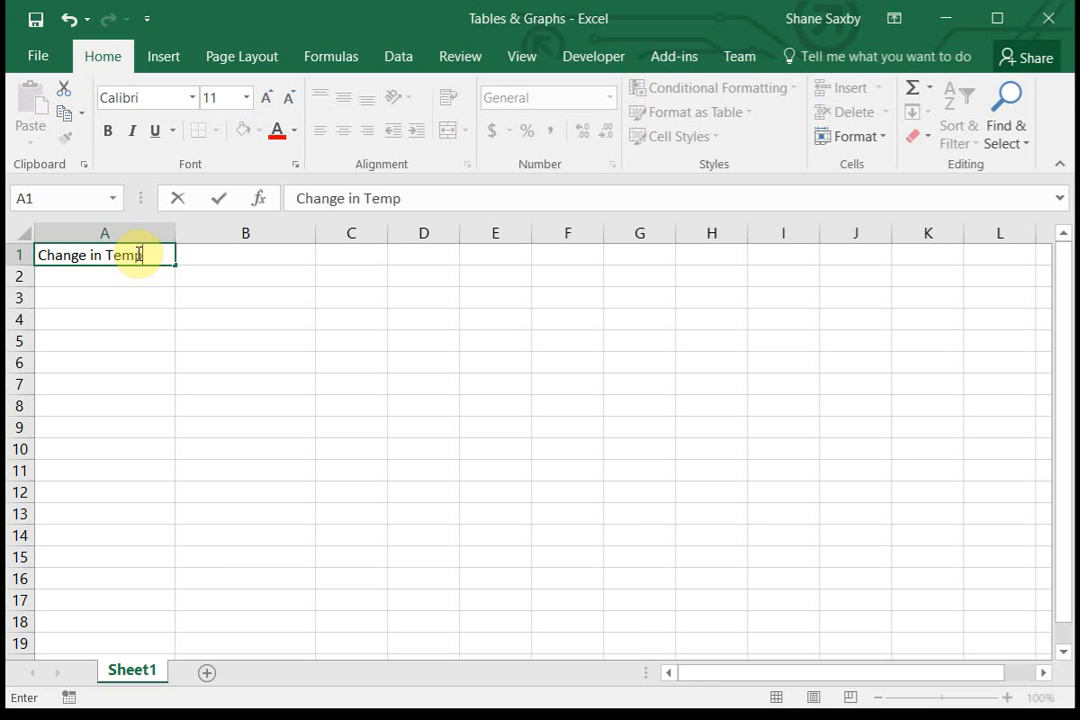
{"action": "type", "text": ". ("}
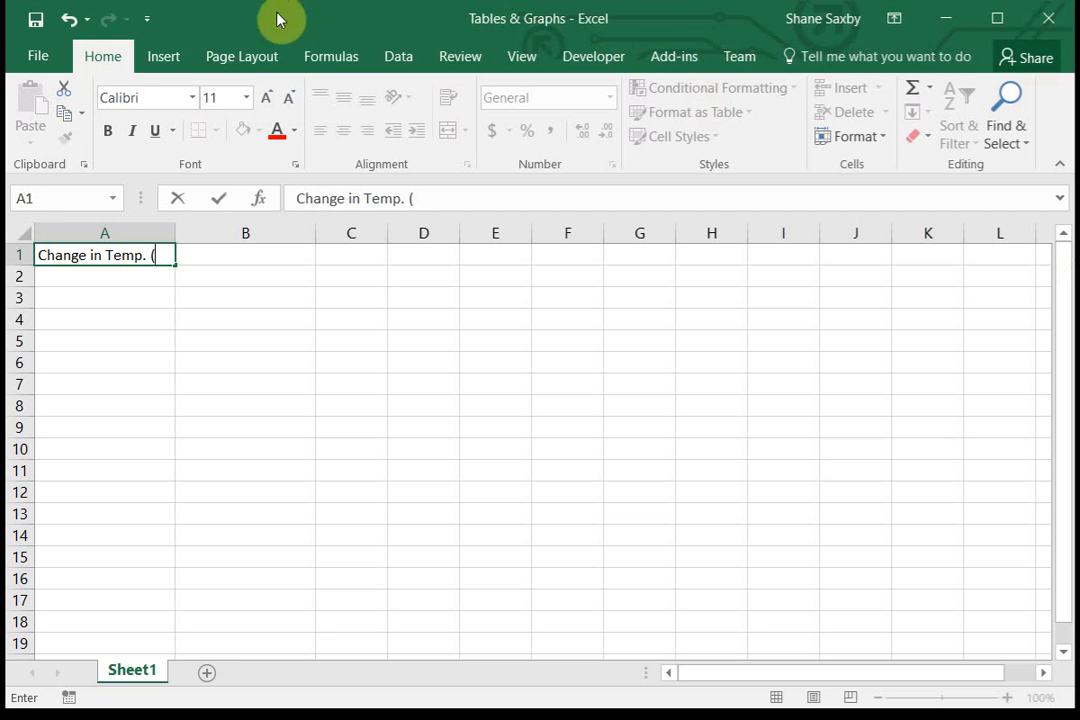
- Insert the degree symbol (˚) after the opening parenthesis of the title in A1
{"action": "left_click", "coordinate": [155, 56]}
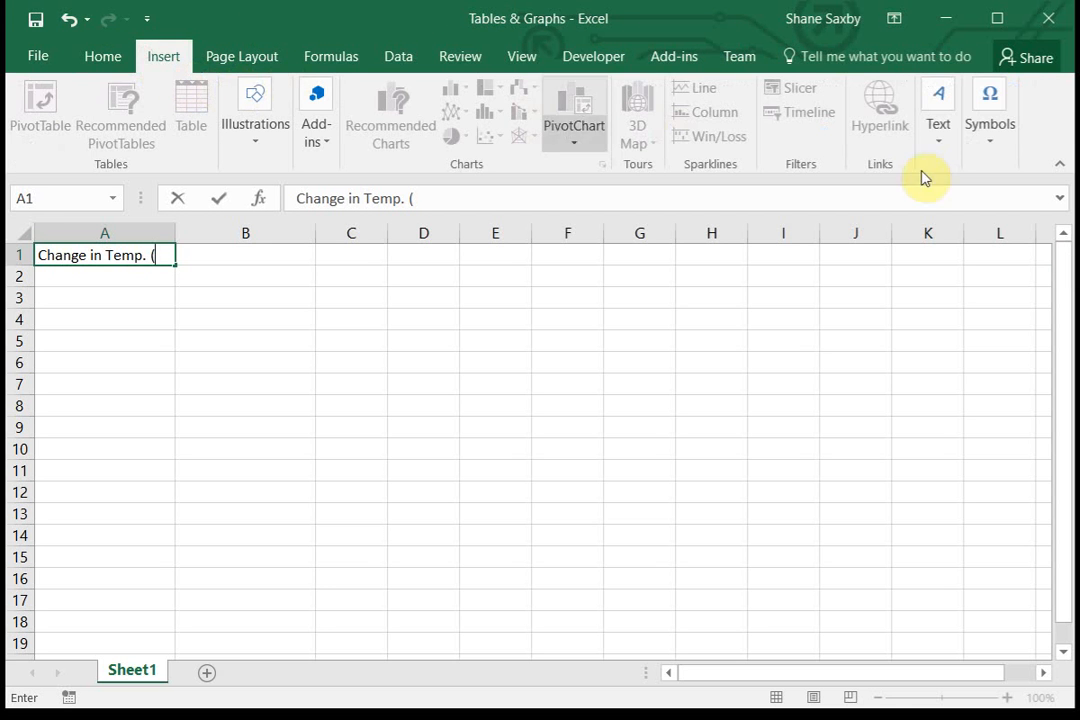
{"action": "left_click", "coordinate": [993, 125]}
{"action": "left_click", "coordinate": [1045, 200]}
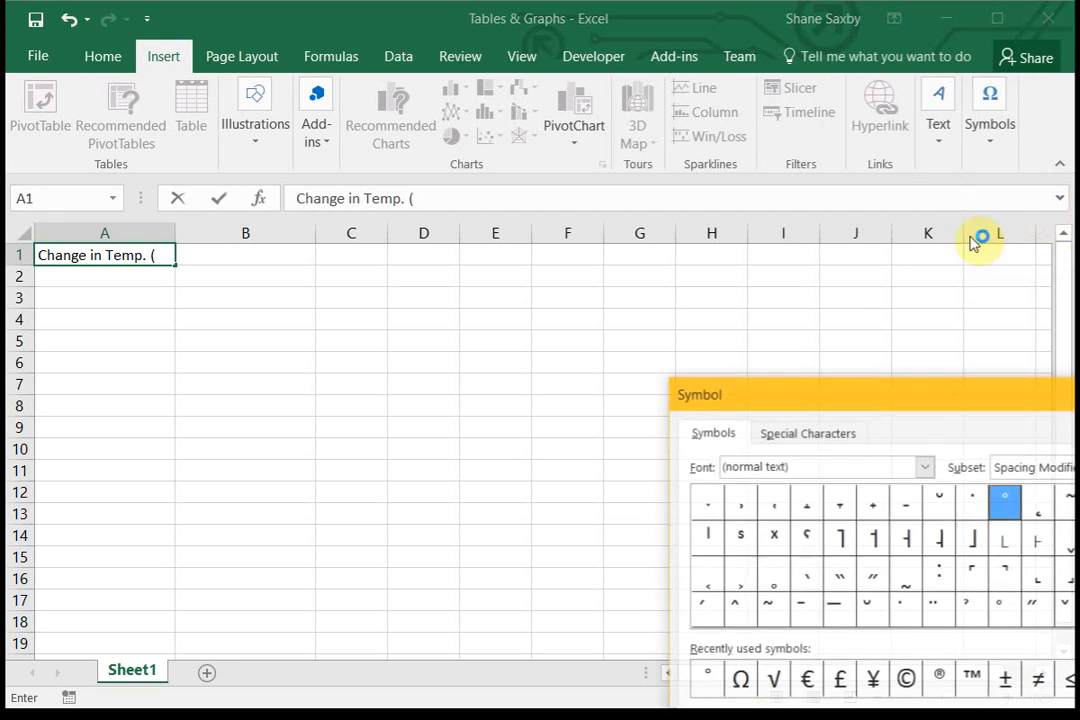
{"action": "left_click", "coordinate": [776, 583]}
{"action": "left_click", "coordinate": [712, 679]}
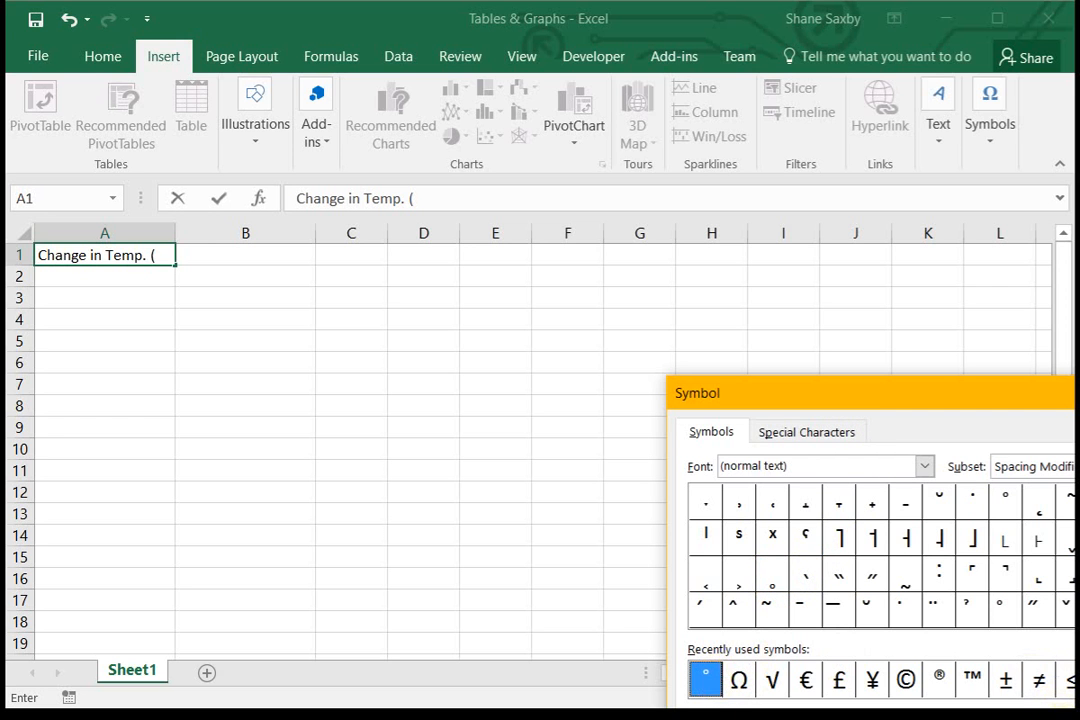
{"action": "left_click", "coordinate": [1012, 715]}
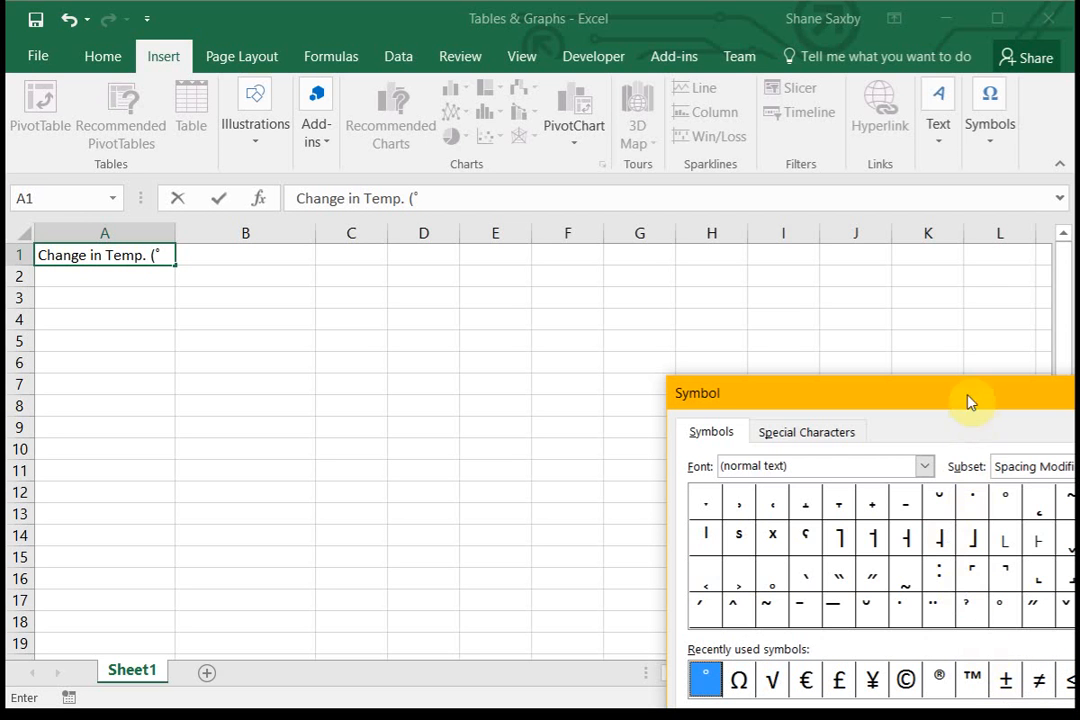
{"action": "left_click", "coordinate": [1076, 716]}
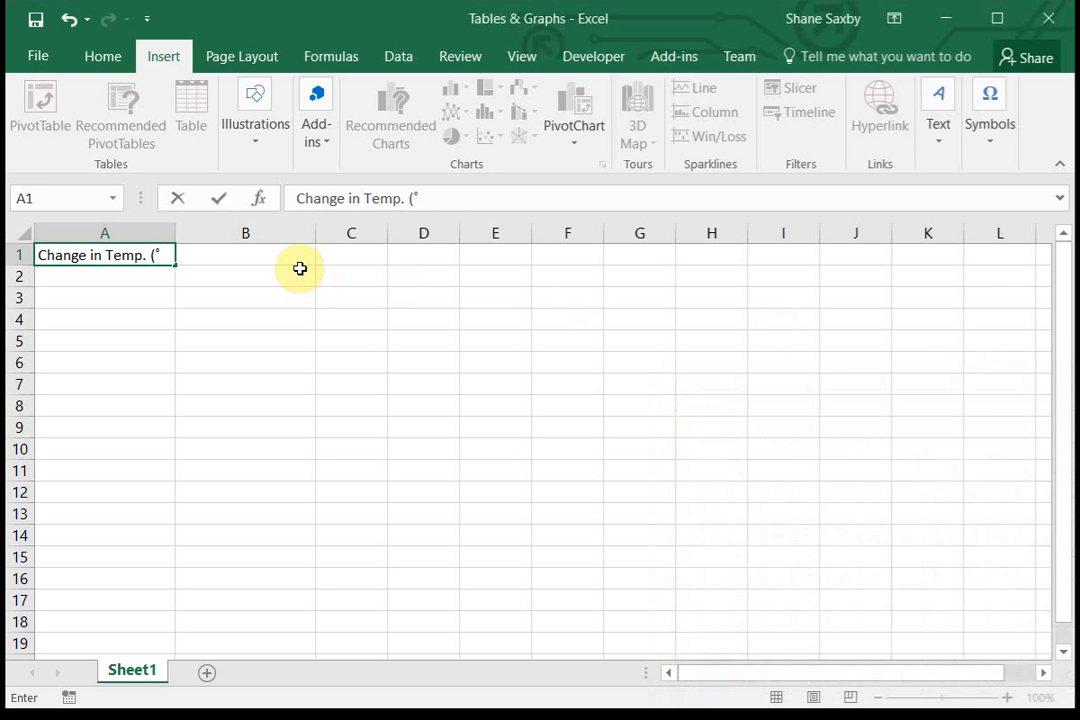
- Complete the title in A1 with "C) of Water Heated by a Bunsen Burner Over 20 mins."
{"action": "type", "text": "C) of Water He"}
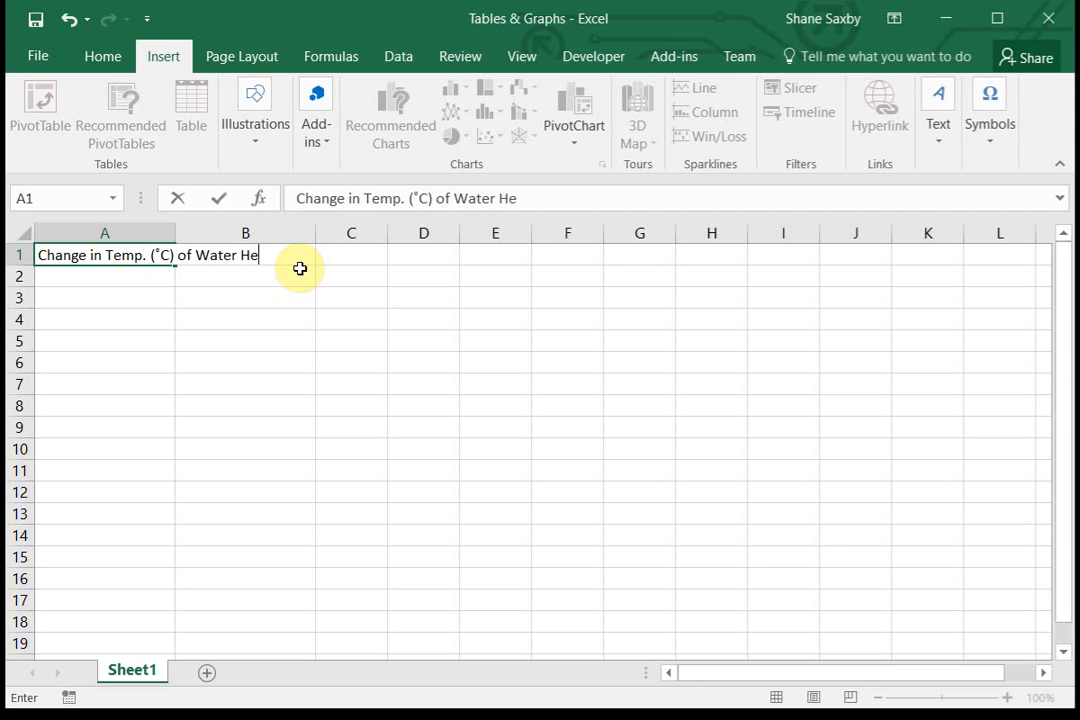
{"action": "type", "text": "ated by"}
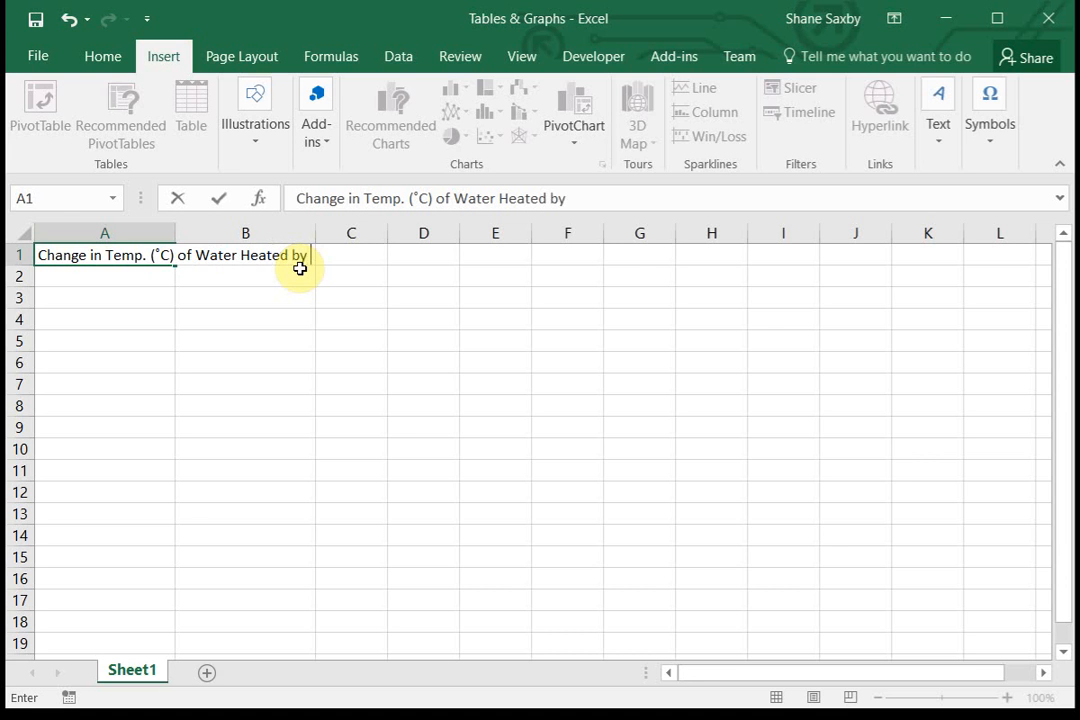
{"action": "type", "text": " a Bunsen"}
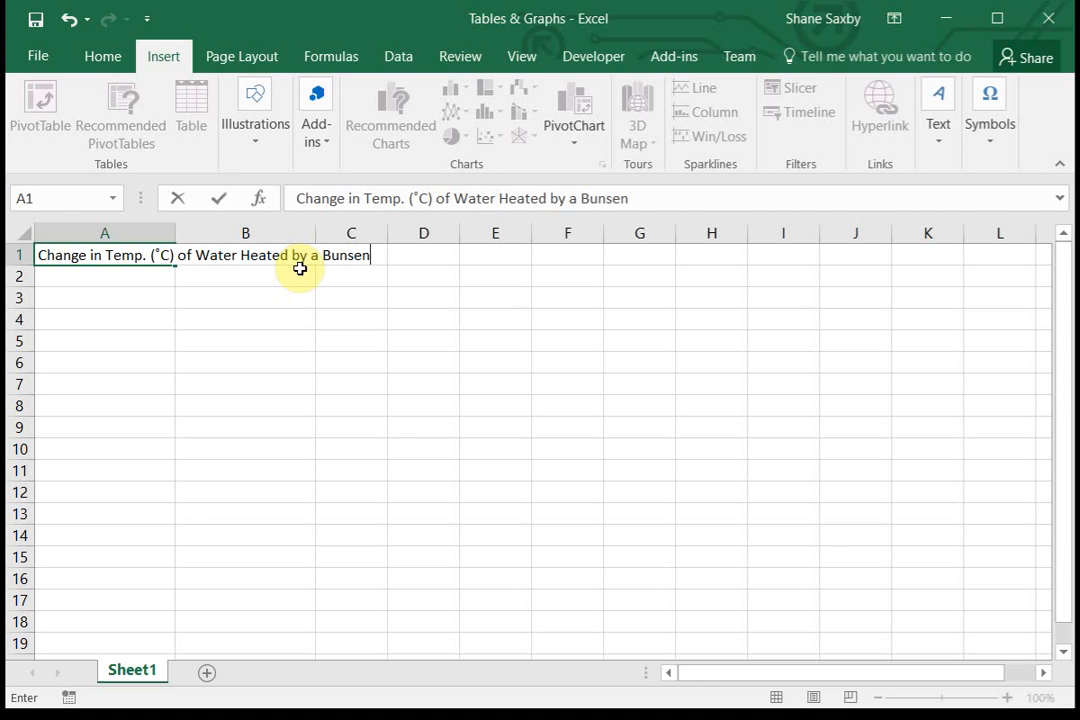
{"action": "type", "text": " Burner"}
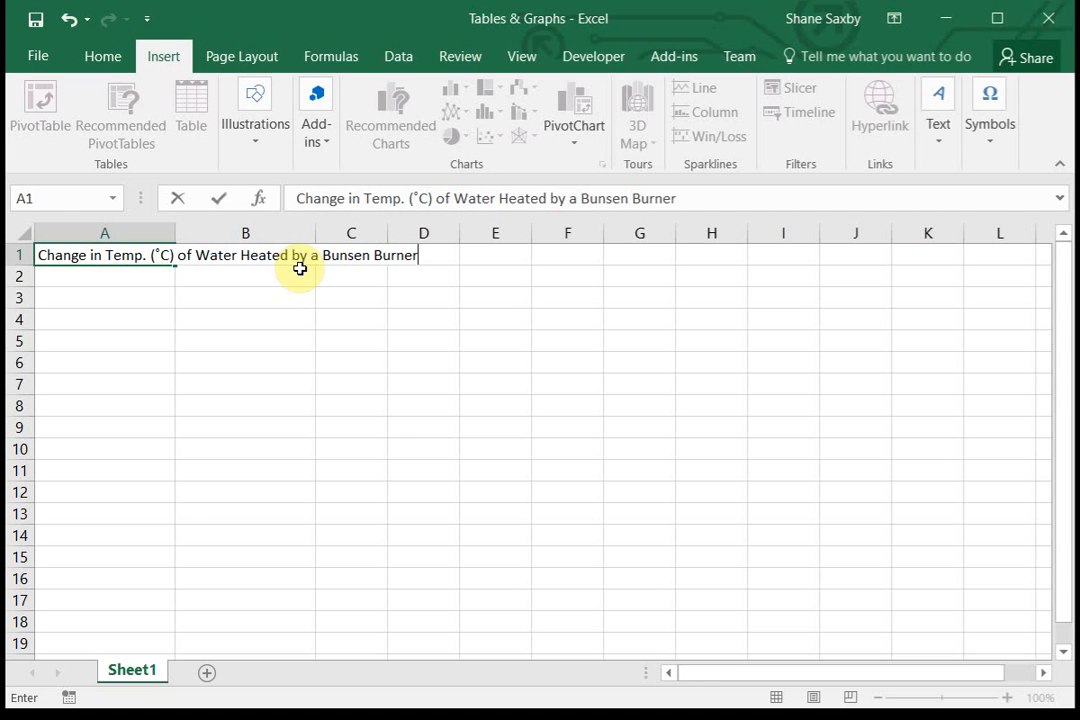
{"action": "type", "text": " o"}
{"action": "key", "text": "BackSpace"}
{"action": "type", "text": "Over 20 min"}
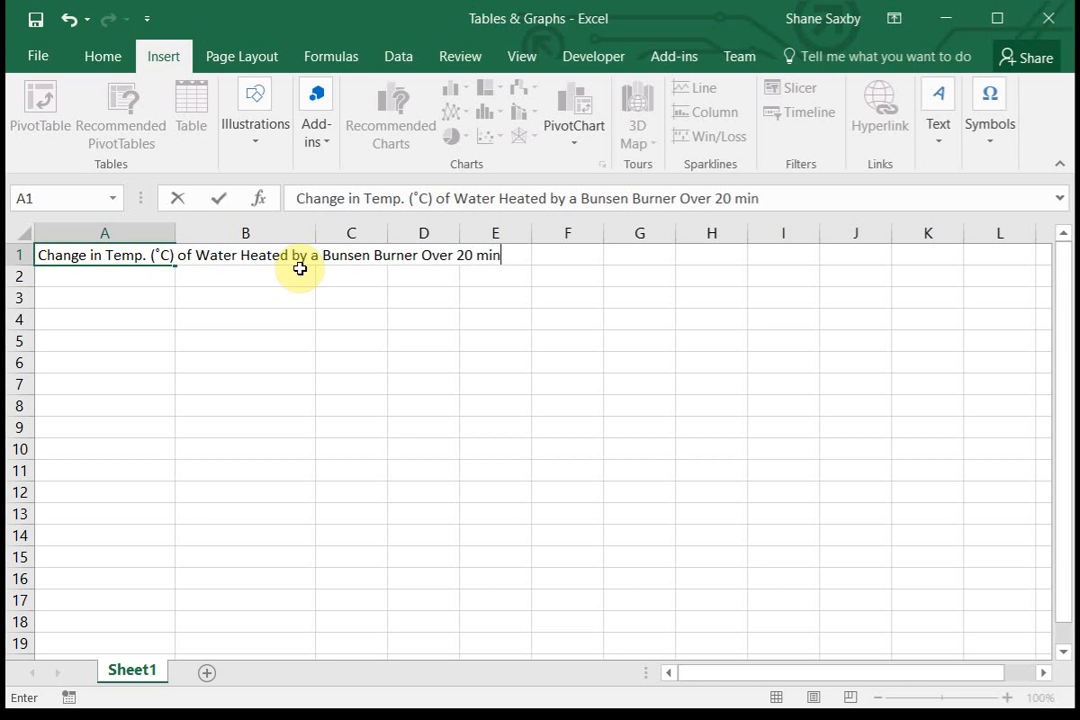
{"action": "type", "text": "s."}
{"action": "left_click", "coordinate": [312, 358]}
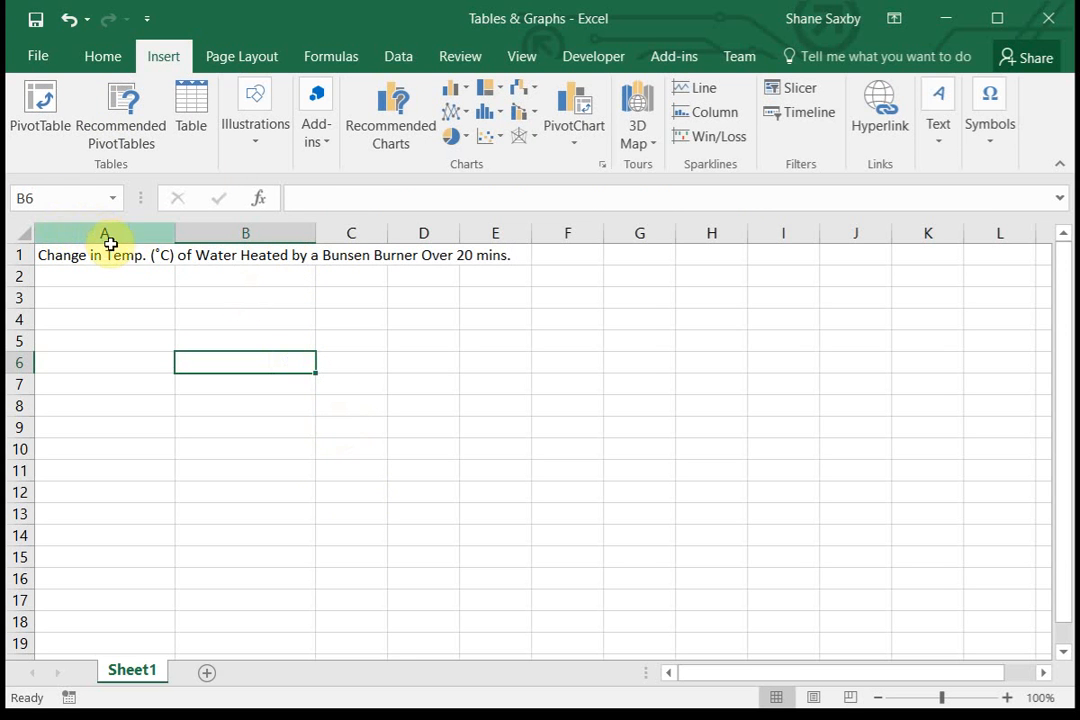
- Widen columns A and B equally until the title fits, and merge and center it across A1:B1
{"action": "left_click_drag", "start_coordinate": [116, 232], "coordinate": [279, 237]}
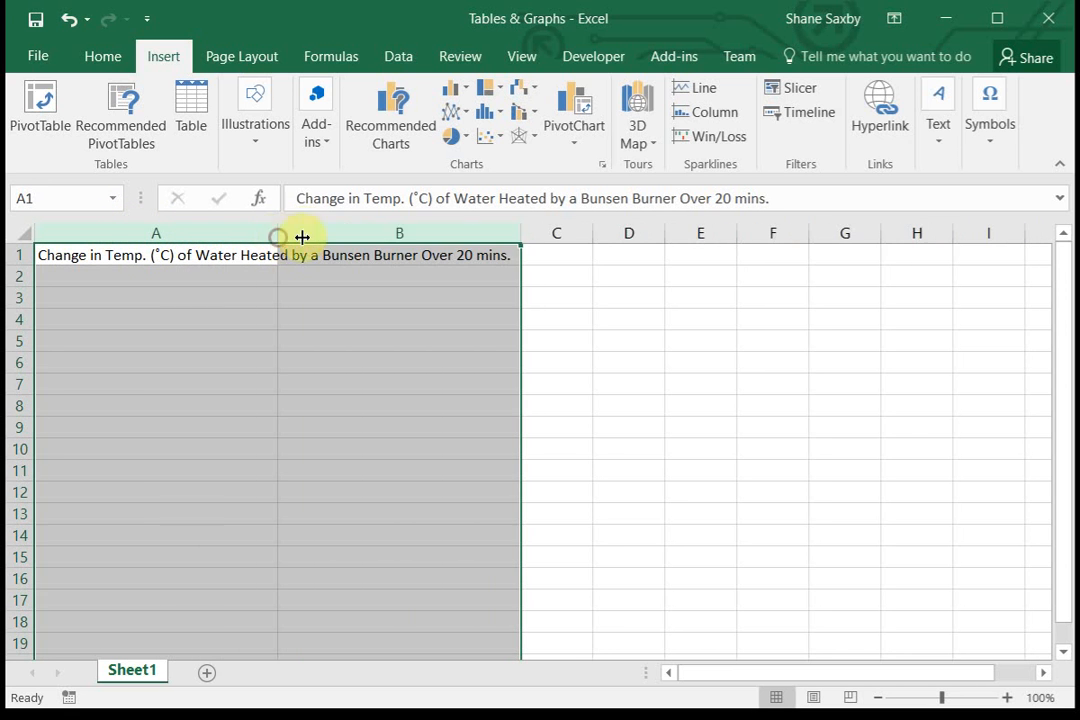
{"action": "left_click", "coordinate": [251, 277]}
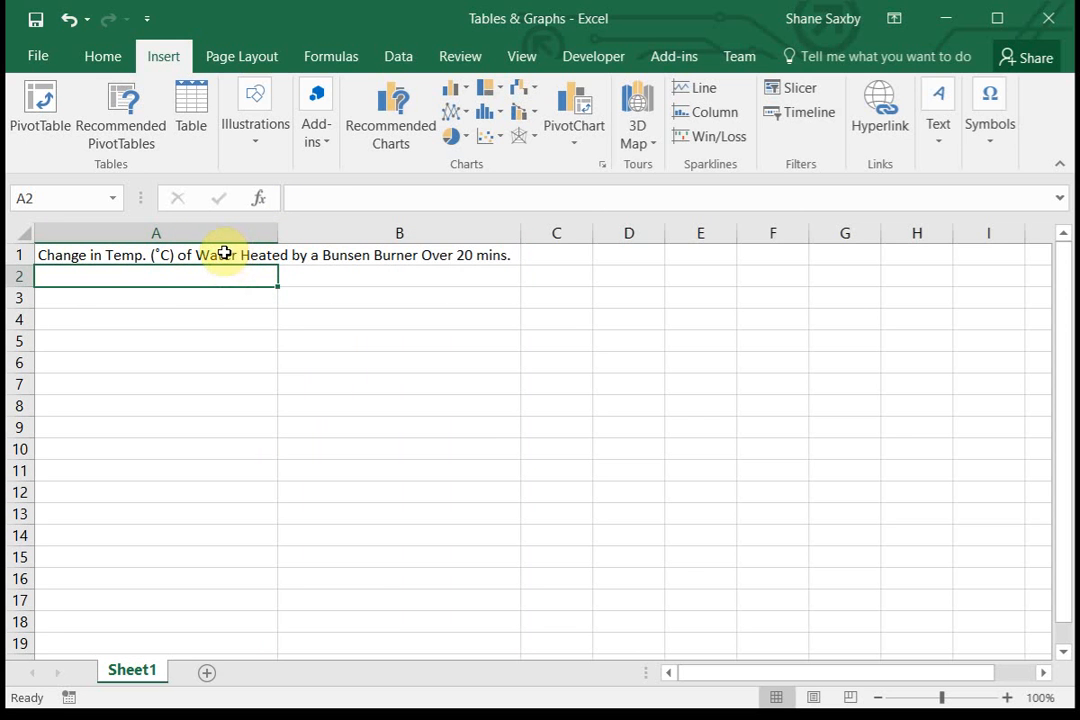
{"action": "left_click", "coordinate": [221, 253]}
{"action": "left_click_drag", "start_coordinate": [221, 253], "coordinate": [311, 255]}
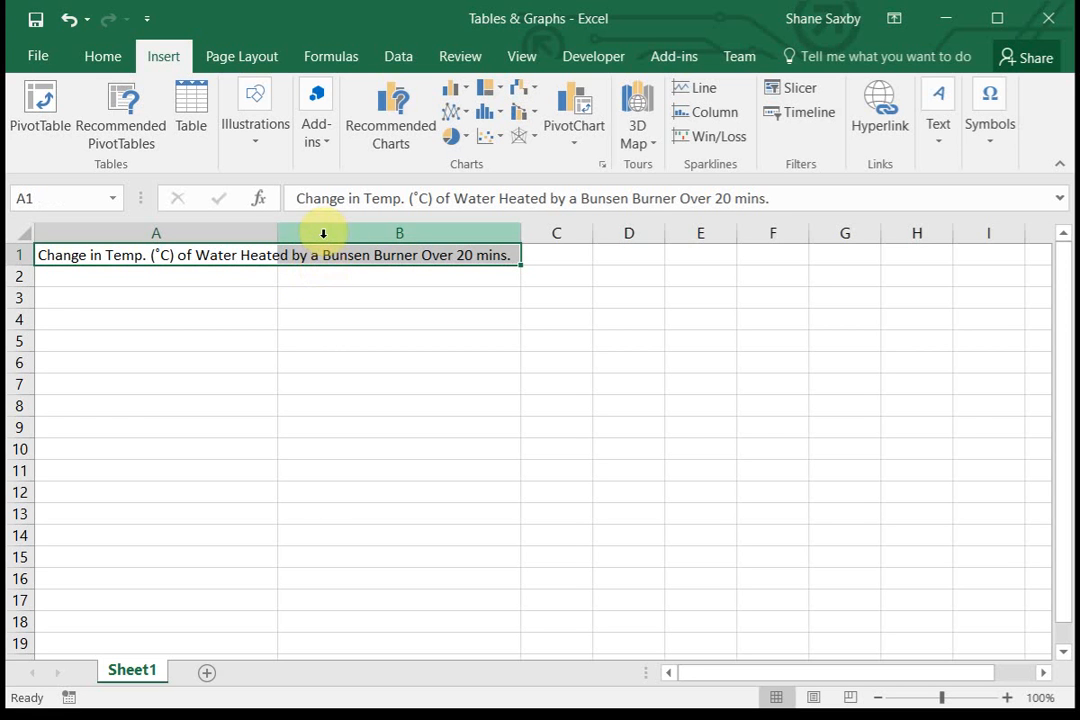
{"action": "left_click", "coordinate": [106, 60]}
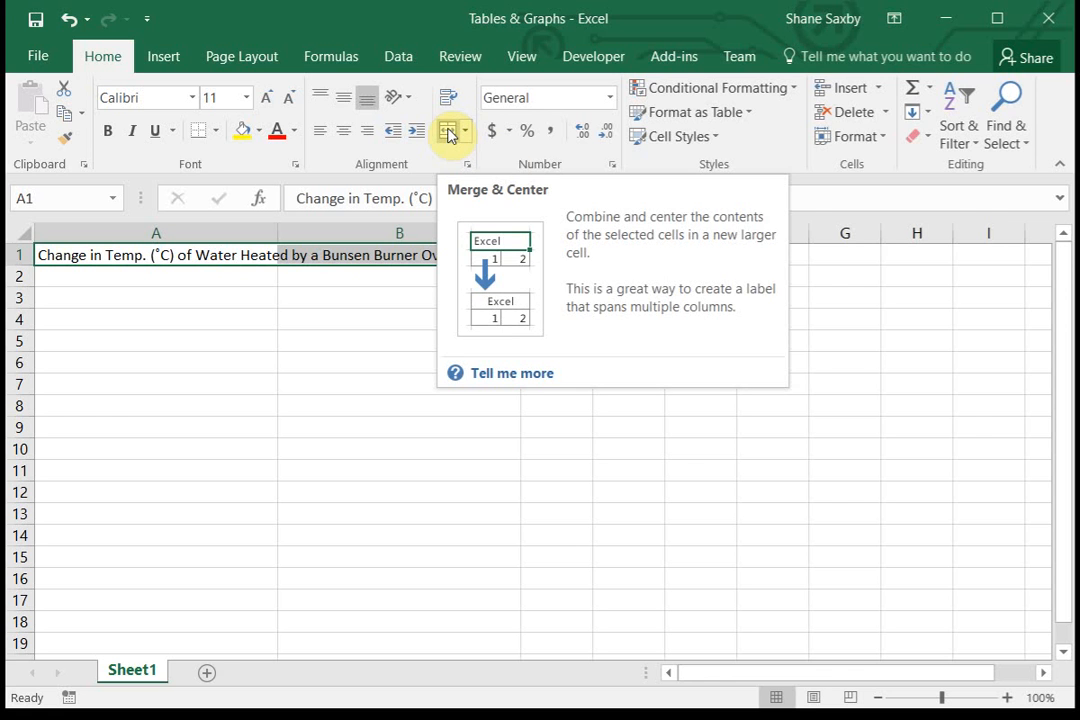
{"action": "left_click", "coordinate": [448, 132]}
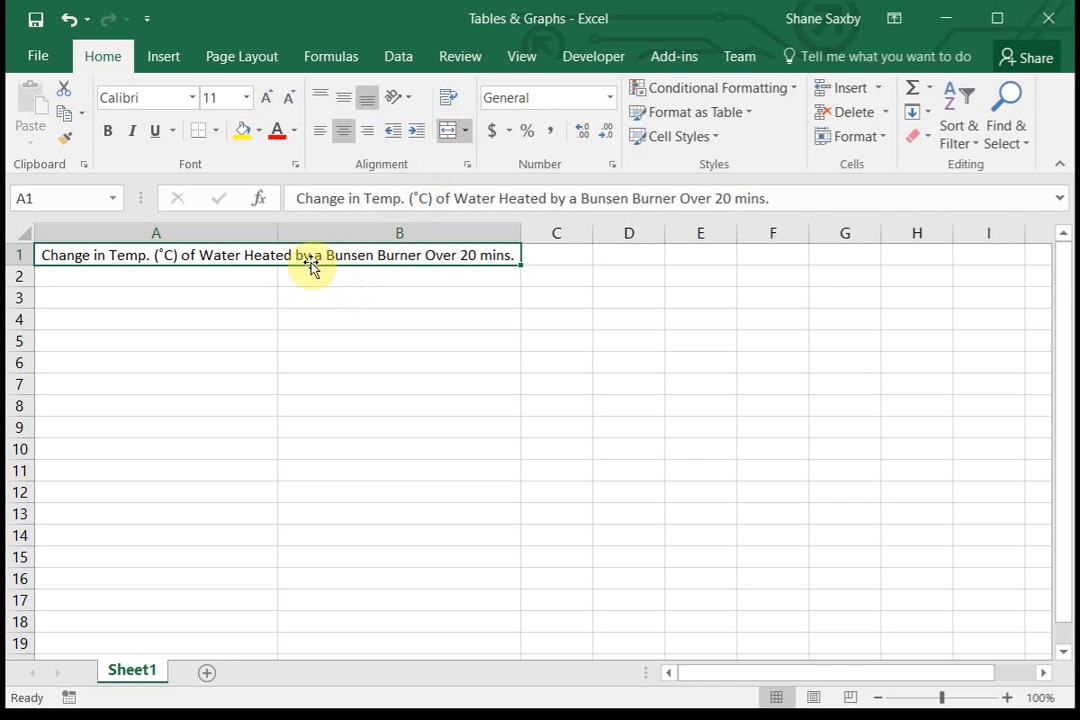
- Make the merged title bold and widen columns A and B slightly so the whole title fits
{"action": "left_click", "coordinate": [111, 136]}
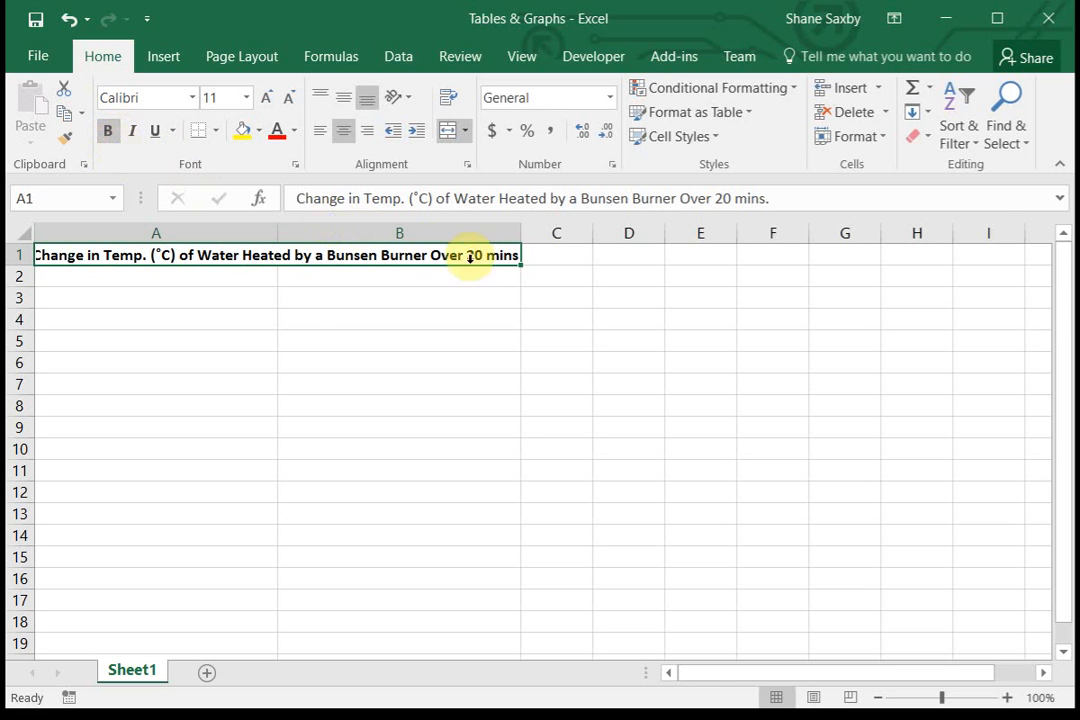
{"action": "left_click", "coordinate": [278, 231]}
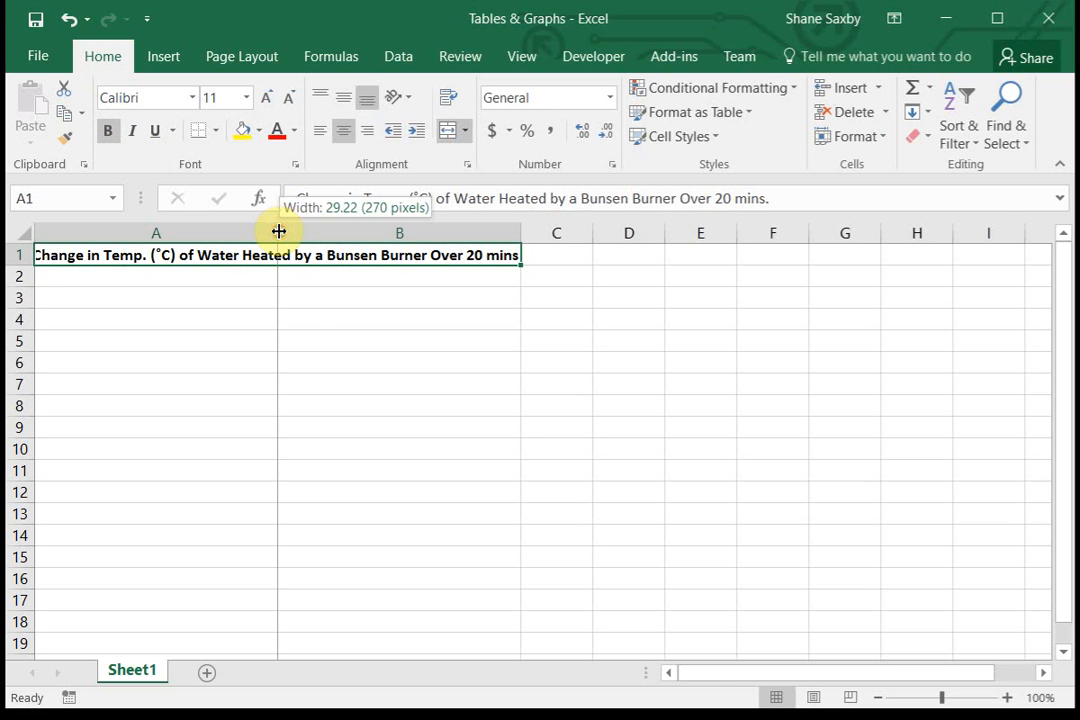
{"action": "left_click_drag", "start_coordinate": [280, 231], "coordinate": [298, 232]}
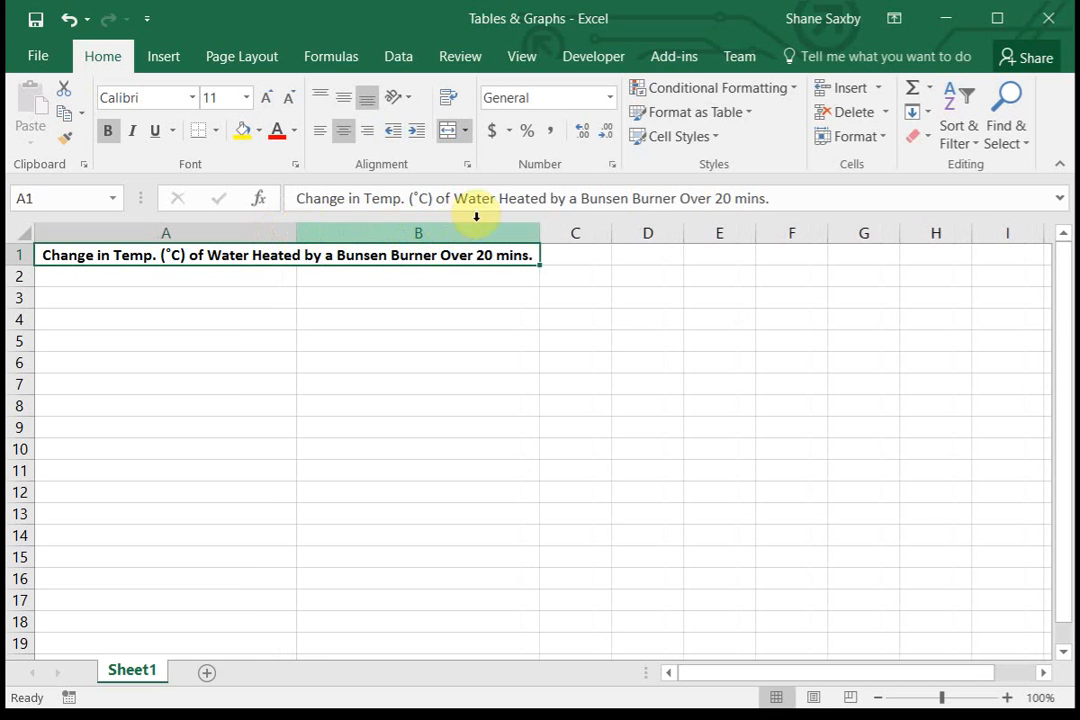
{"action": "left_click_drag", "start_coordinate": [537, 229], "coordinate": [555, 227]}
- Enter the column header "Time (mins)" in A2 and start the header in B2 with "Temp. ("
{"action": "left_click", "coordinate": [261, 279]}
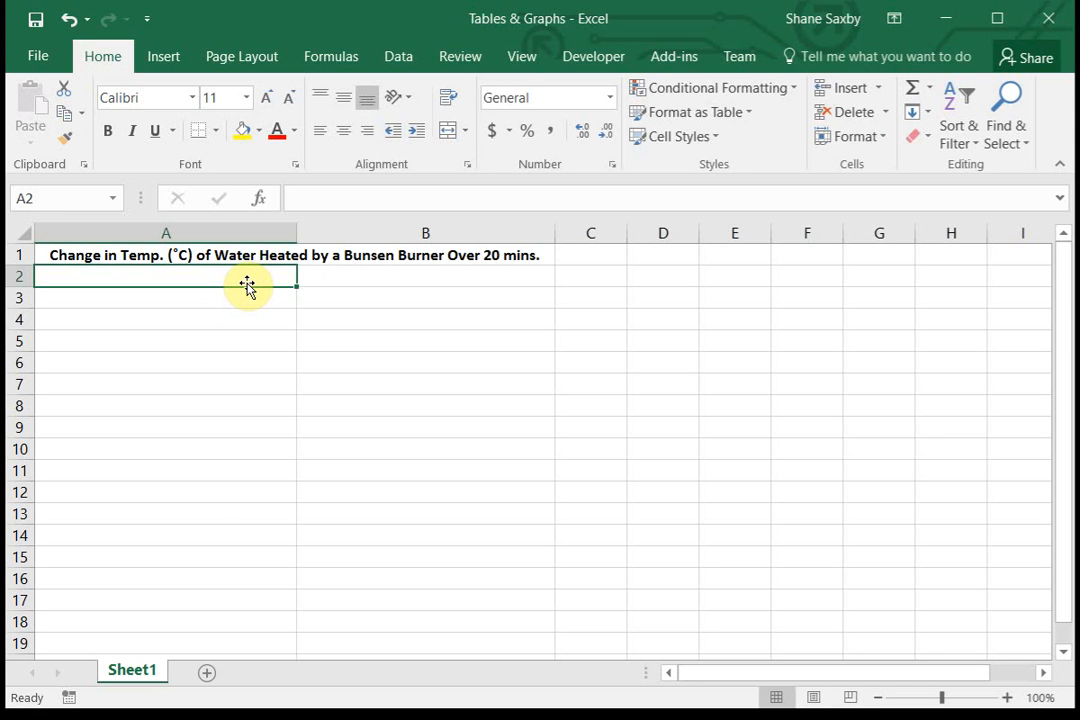
{"action": "type", "text": "Time"}
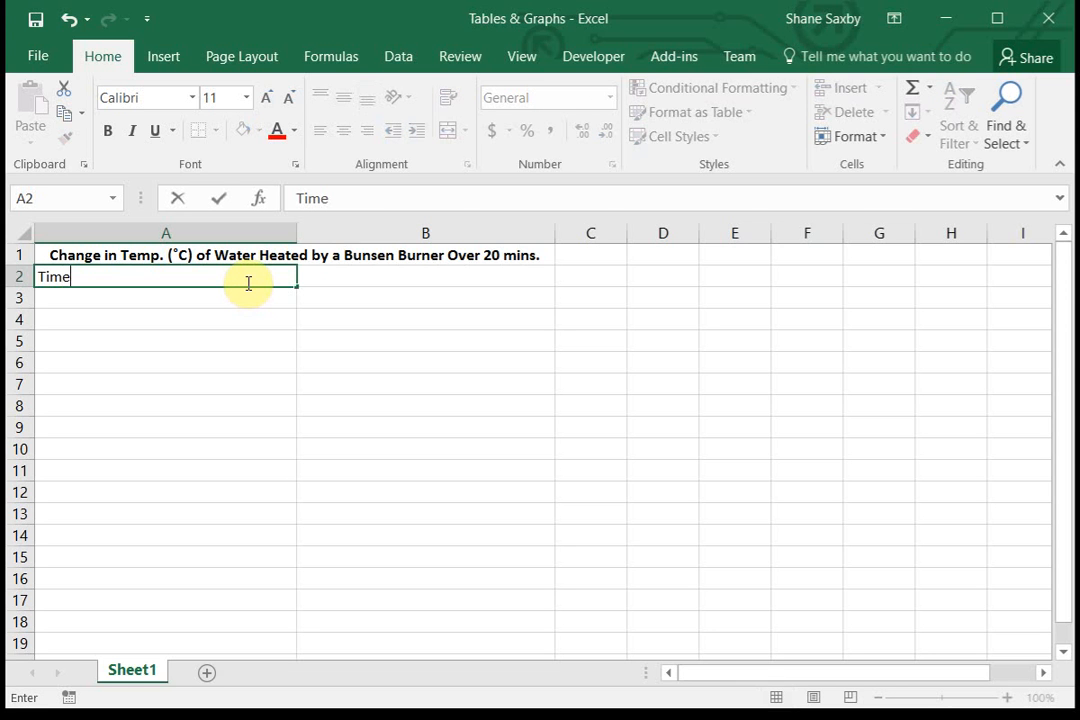
{"action": "type", "text": " (mins)"}
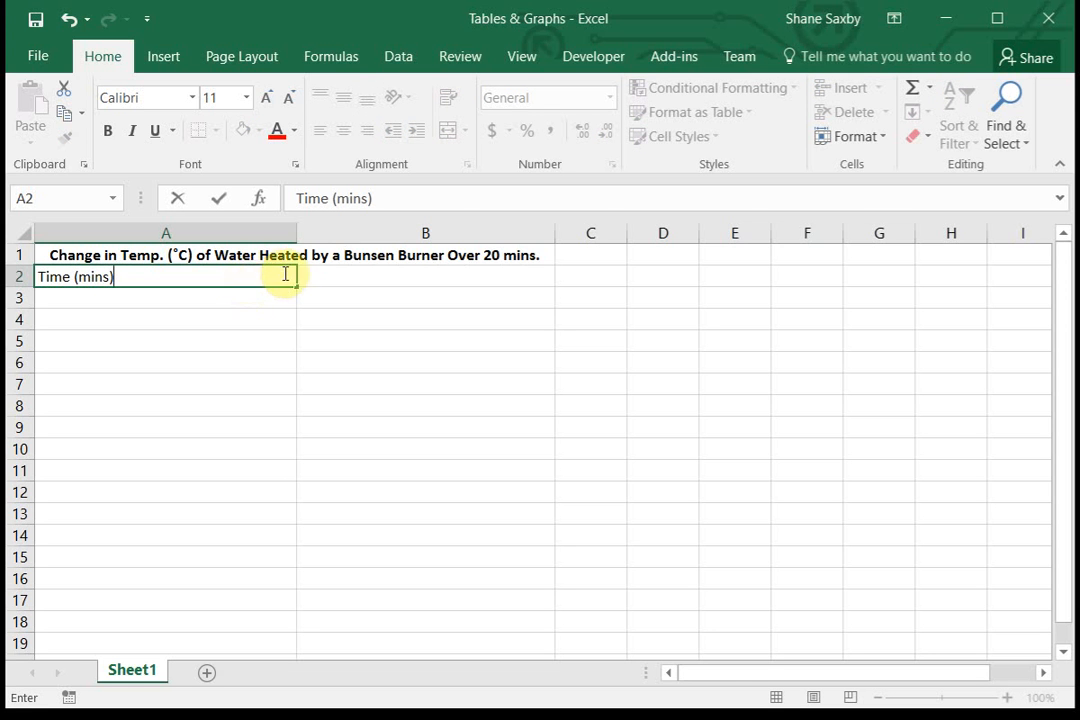
{"action": "left_click", "coordinate": [345, 284]}
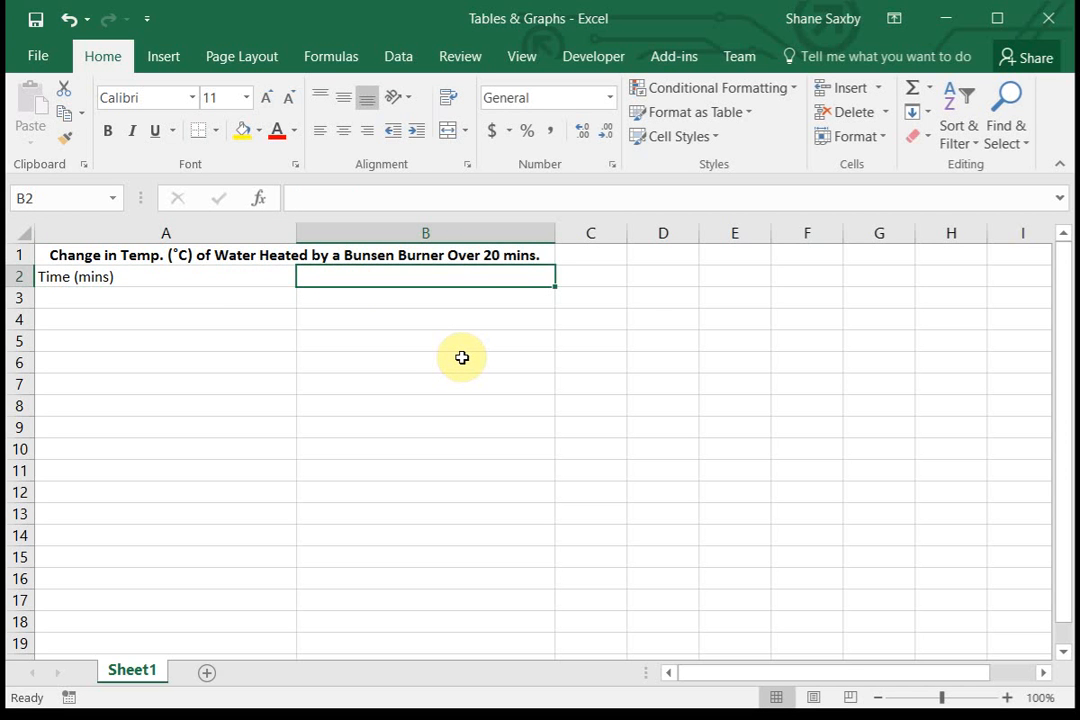
{"action": "type", "text": "Temp. ("}
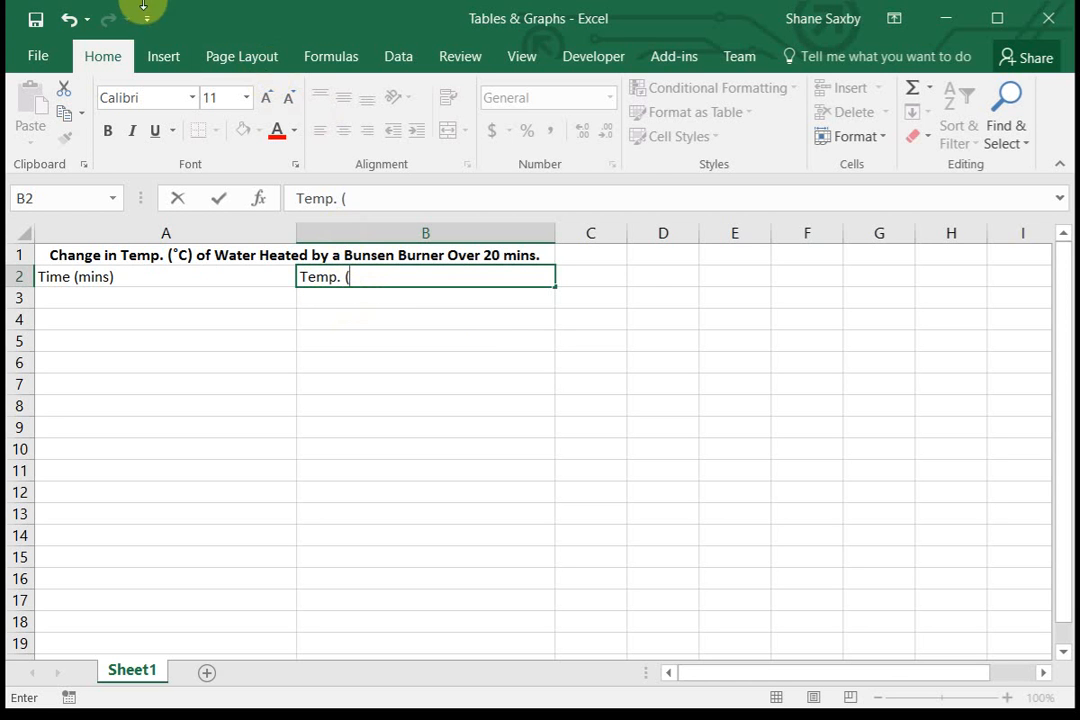
- Insert the degree symbol (˚) in the B2 header and complete it with "C)"
{"action": "left_click", "coordinate": [163, 56]}
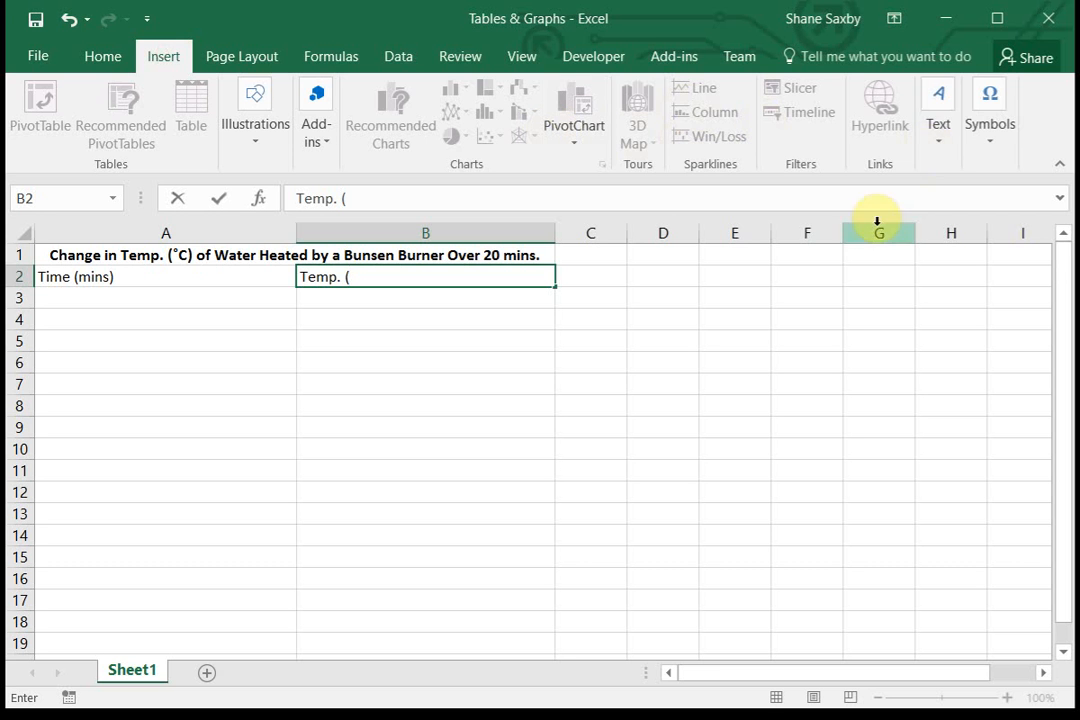
{"action": "left_click", "coordinate": [991, 95]}
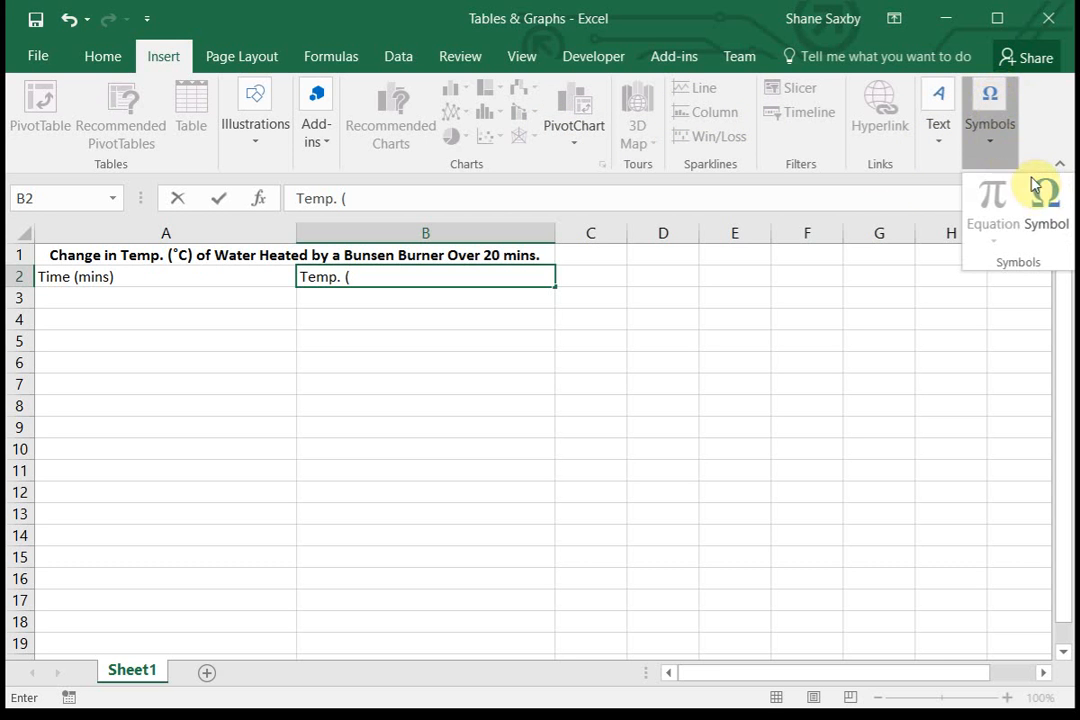
{"action": "left_click", "coordinate": [1048, 203]}
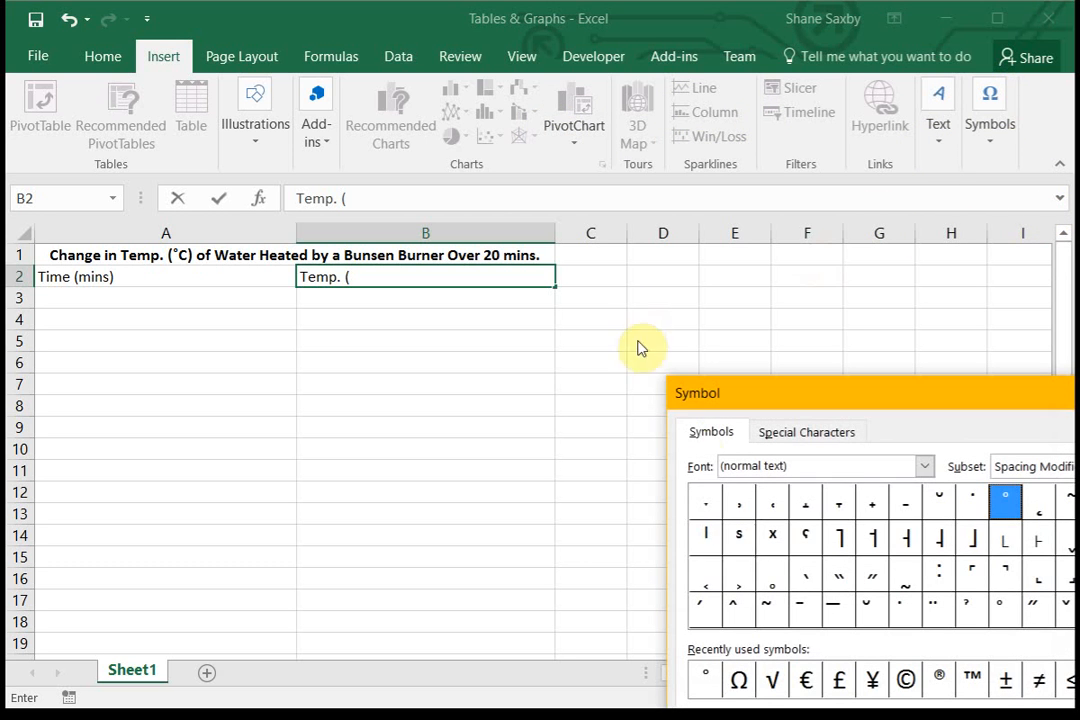
{"action": "left_click", "coordinate": [703, 678]}
{"action": "left_click", "coordinate": [1070, 708]}
{"action": "left_click", "coordinate": [1077, 393]}
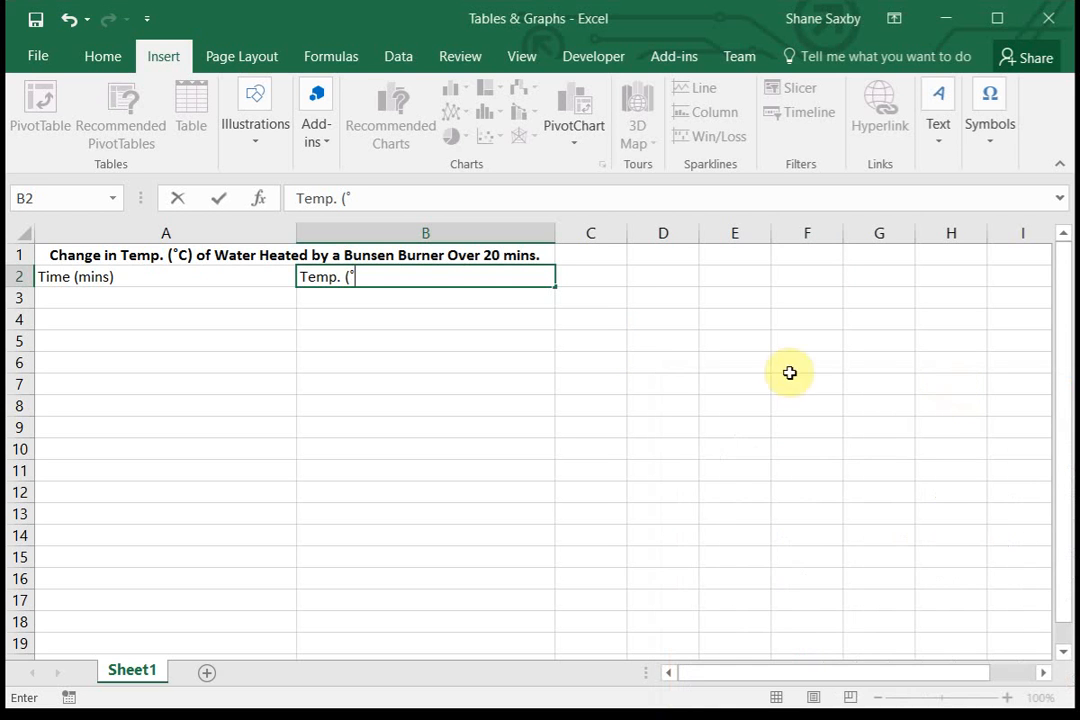
{"action": "type", "text": "C)"}
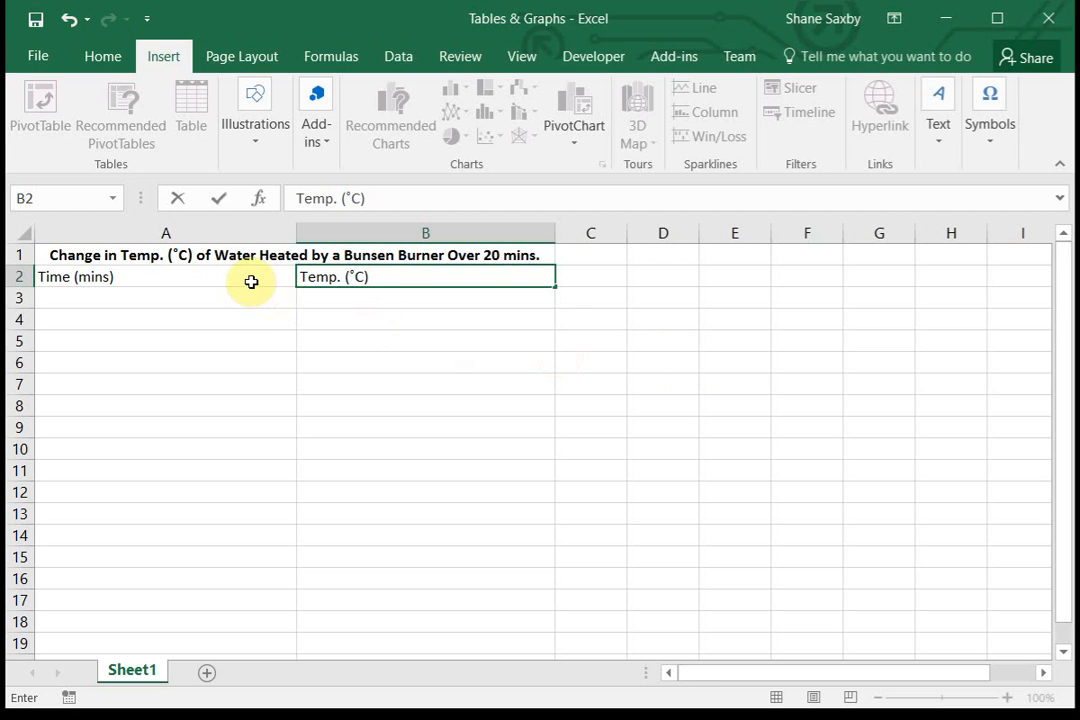
- Make the column headers in A2:B2 bold and center them
{"action": "left_click_drag", "start_coordinate": [250, 282], "coordinate": [398, 268]}
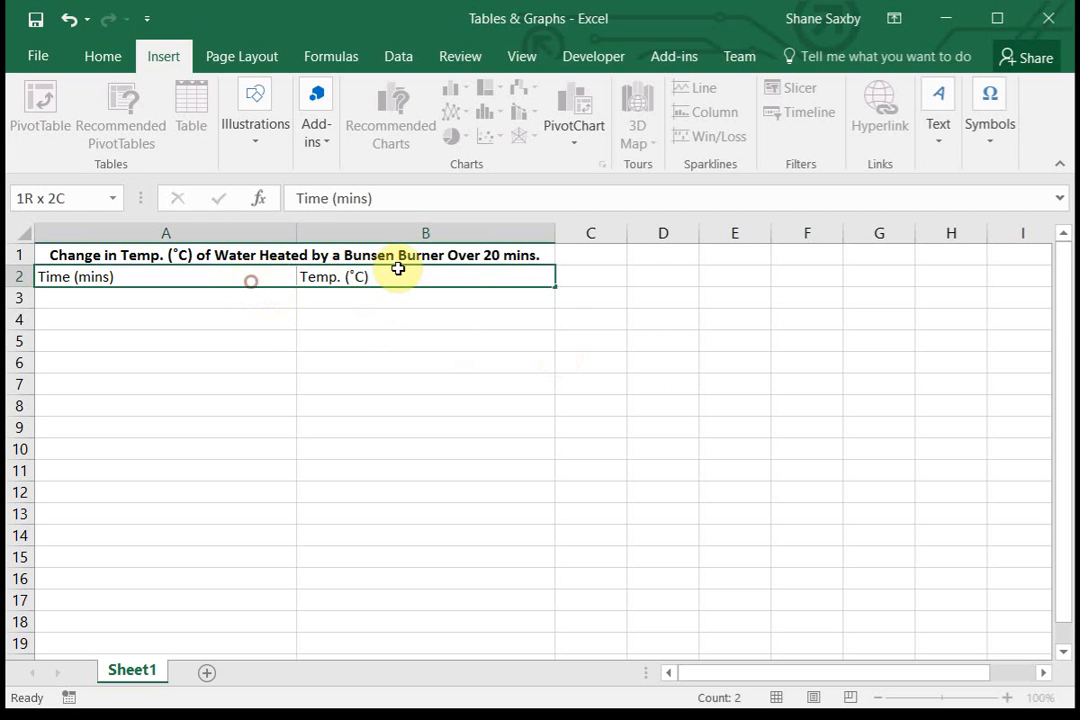
{"action": "left_click", "coordinate": [103, 58]}
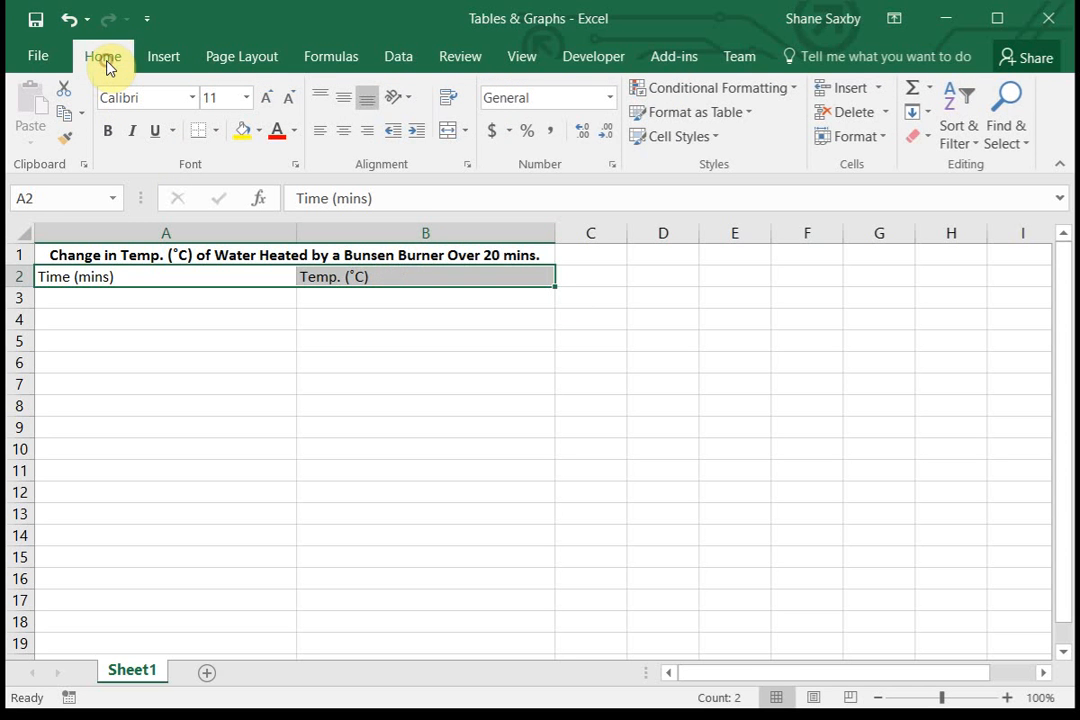
{"action": "left_click", "coordinate": [108, 136]}
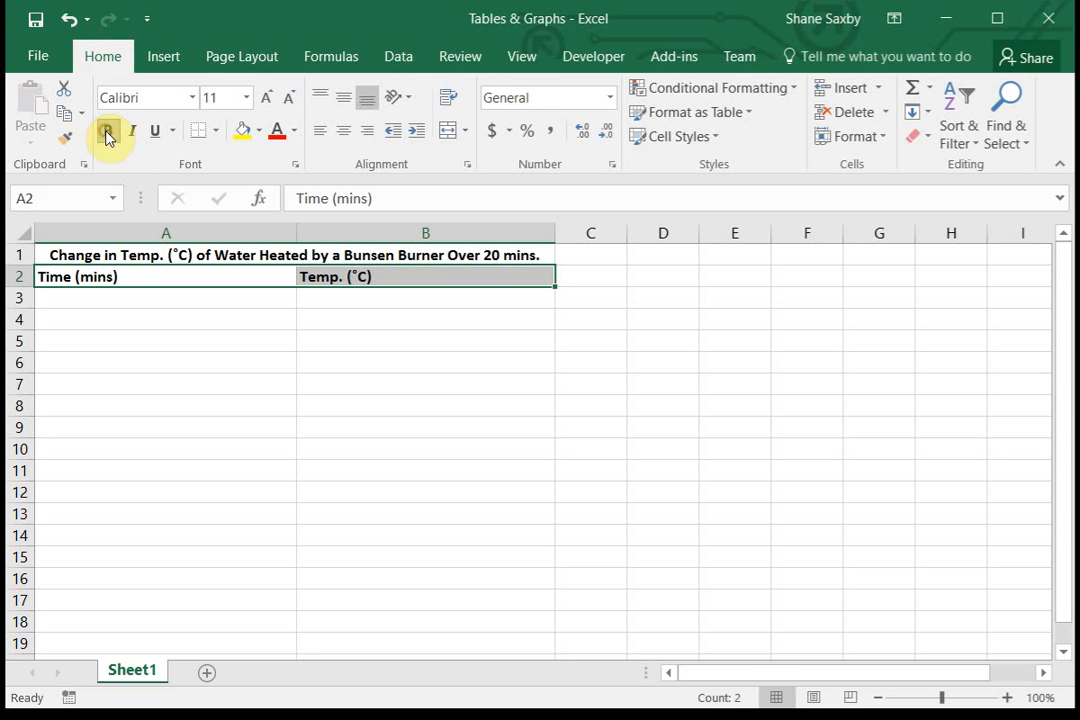
{"action": "left_click", "coordinate": [343, 133]}
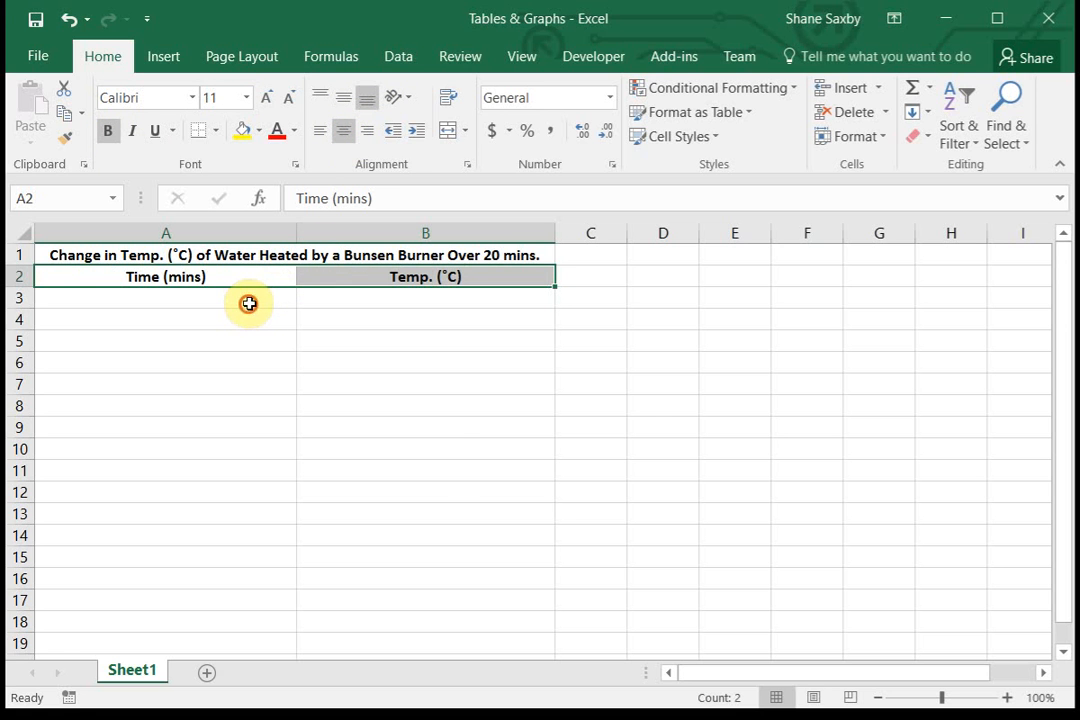
- Enter 0 in A3 as the first time value
{"action": "left_click", "coordinate": [249, 302]}
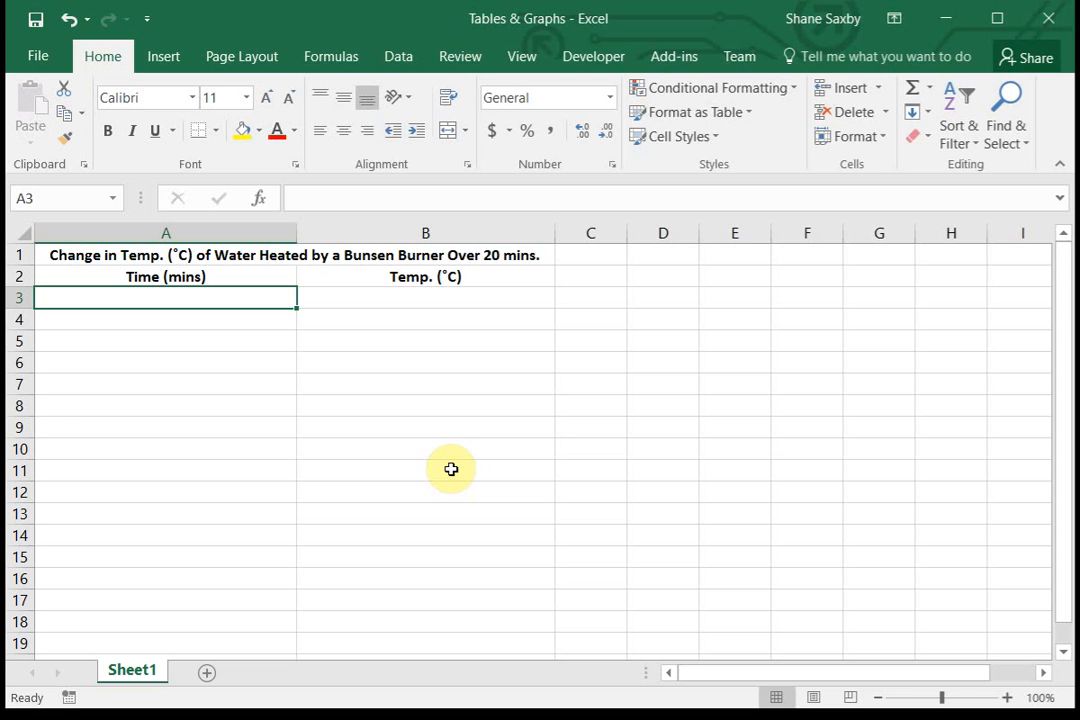
{"action": "type", "text": "0"}
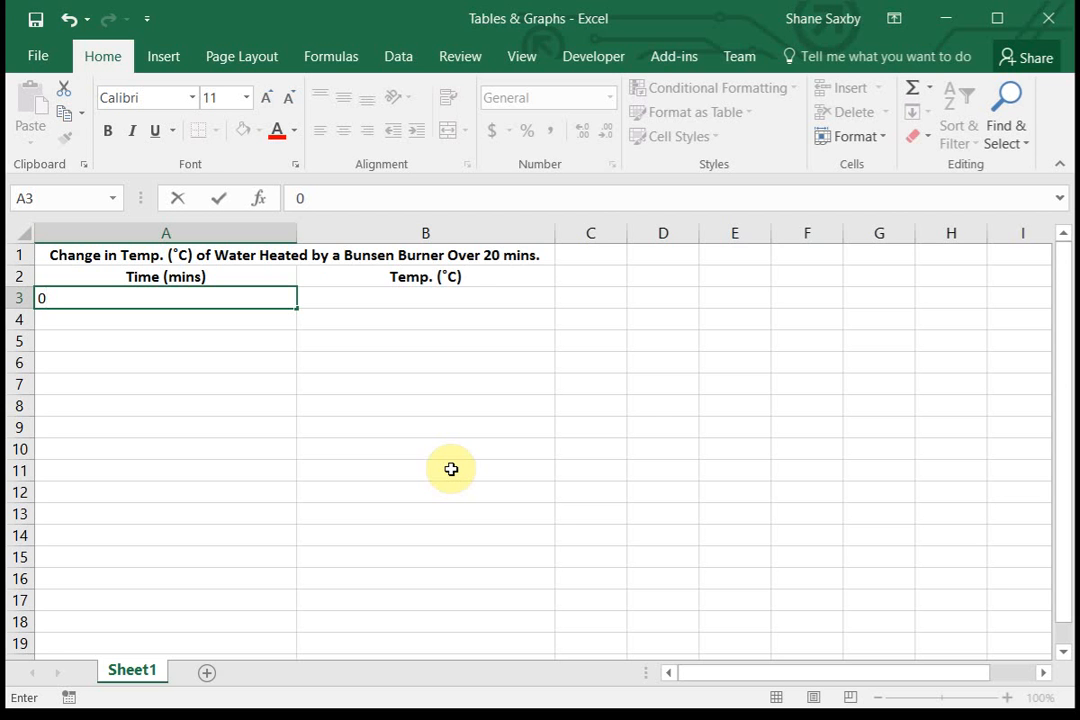
{"action": "key", "text": "Return"}
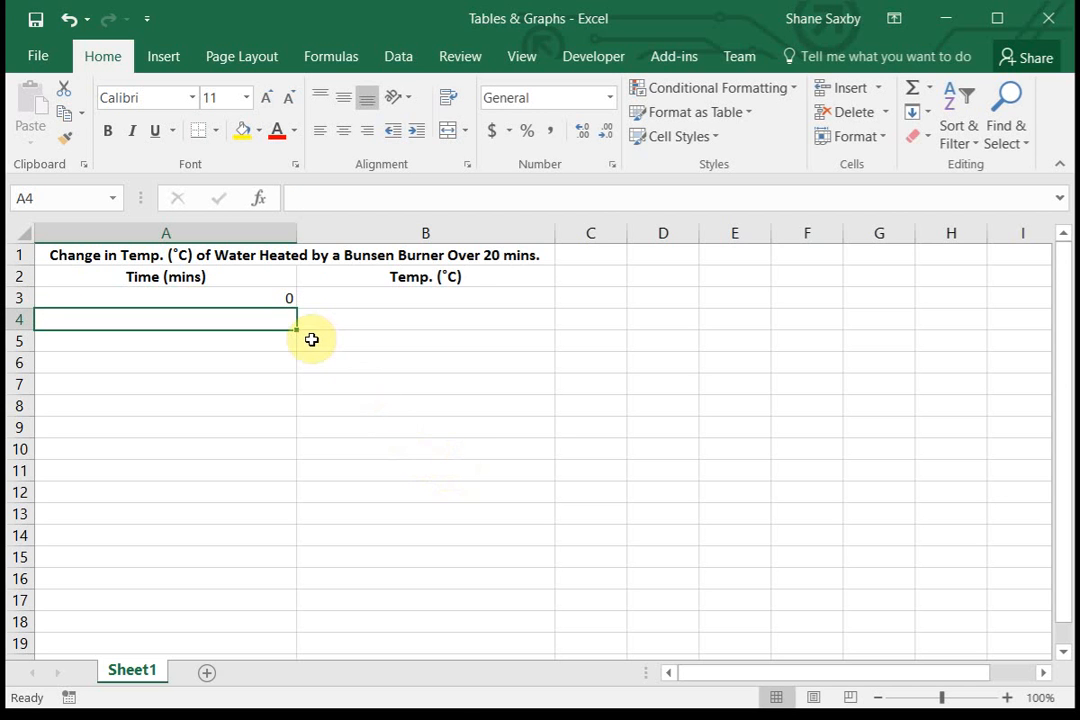
- Enter the time values 2, 4, 6 and 8 by hand in A4:A7
{"action": "type", "text": "2"}
{"action": "key", "text": "Return"}
{"action": "type", "text": "3"}
{"action": "key", "text": "Return"}
{"action": "key", "text": "Up"}
{"action": "type", "text": "4"}
{"action": "key", "text": "Return"}
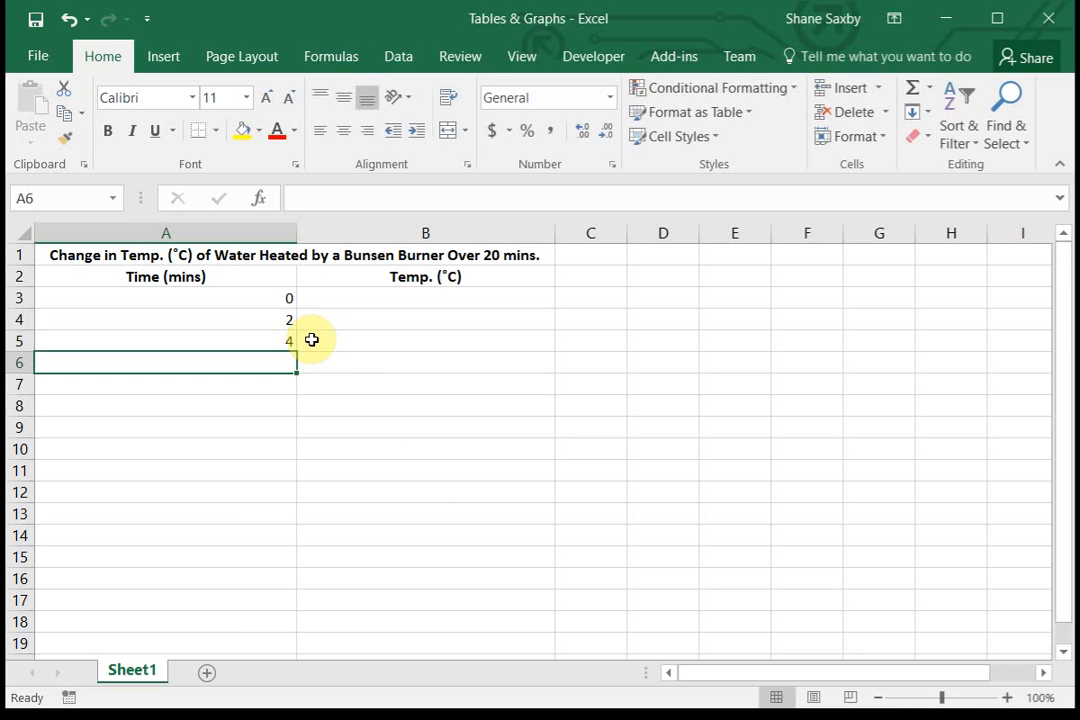
{"action": "type", "text": "5"}
{"action": "key", "text": "Return"}
{"action": "key", "text": "Up"}
{"action": "type", "text": "6"}
{"action": "key", "text": "Return"}
{"action": "type", "text": "8"}
{"action": "key", "text": "Up"}
- Clear the hand-entered time values from A4:A7, keeping the 0 in A3
{"action": "key", "text": "Up"}
{"action": "key", "text": "Up"}
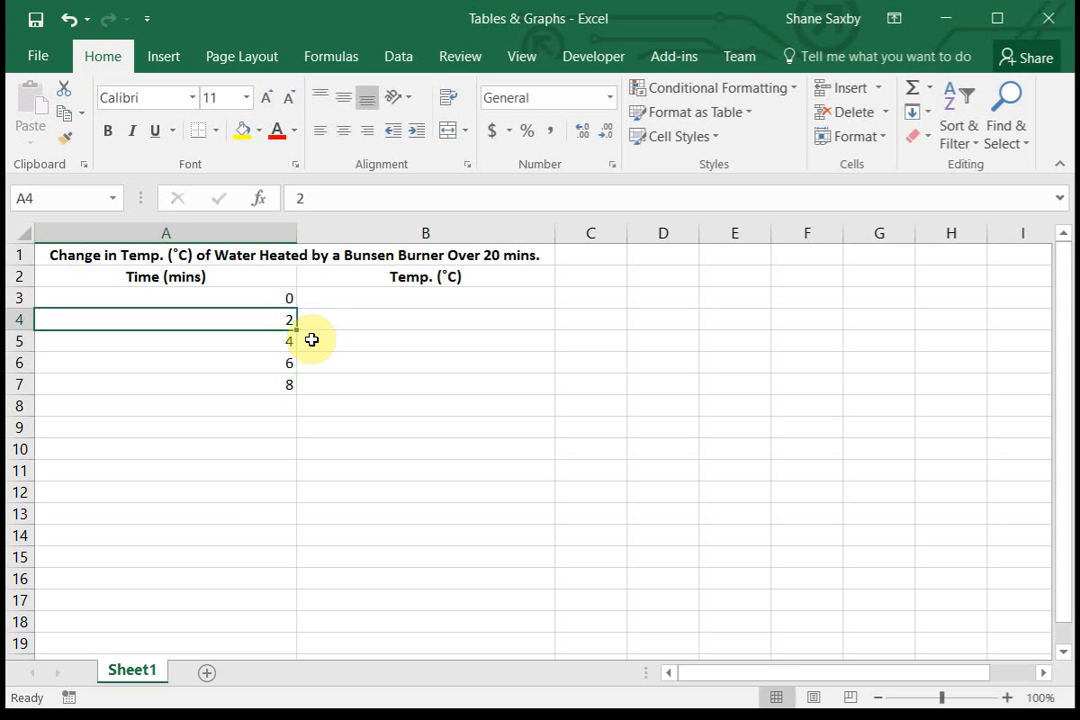
{"action": "key", "text": "Down"}
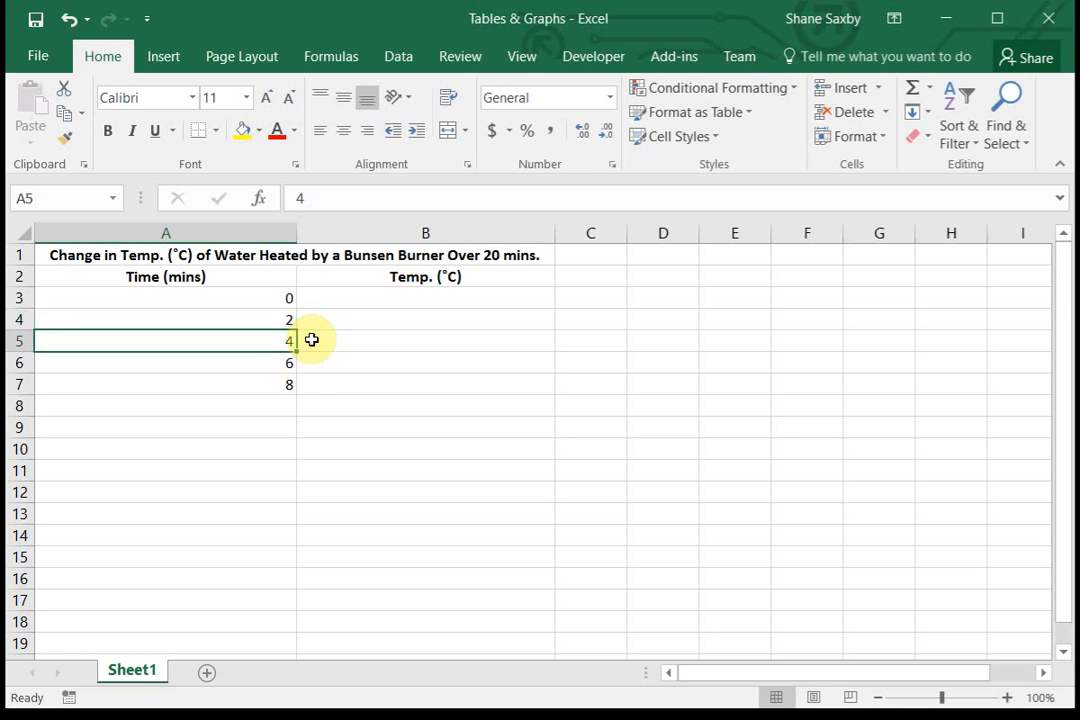
{"action": "key", "text": "Down"}
{"action": "key", "text": "Down"}
{"action": "key", "text": "Delete"}
{"action": "key", "text": "Up"}
{"action": "key", "text": "Delete"}
{"action": "key", "text": "Up"}
{"action": "key", "text": "Delete"}
{"action": "key", "text": "Up"}
{"action": "key", "text": "Delete"}
{"action": "key", "text": "Up"}
{"action": "key", "text": "Down"}
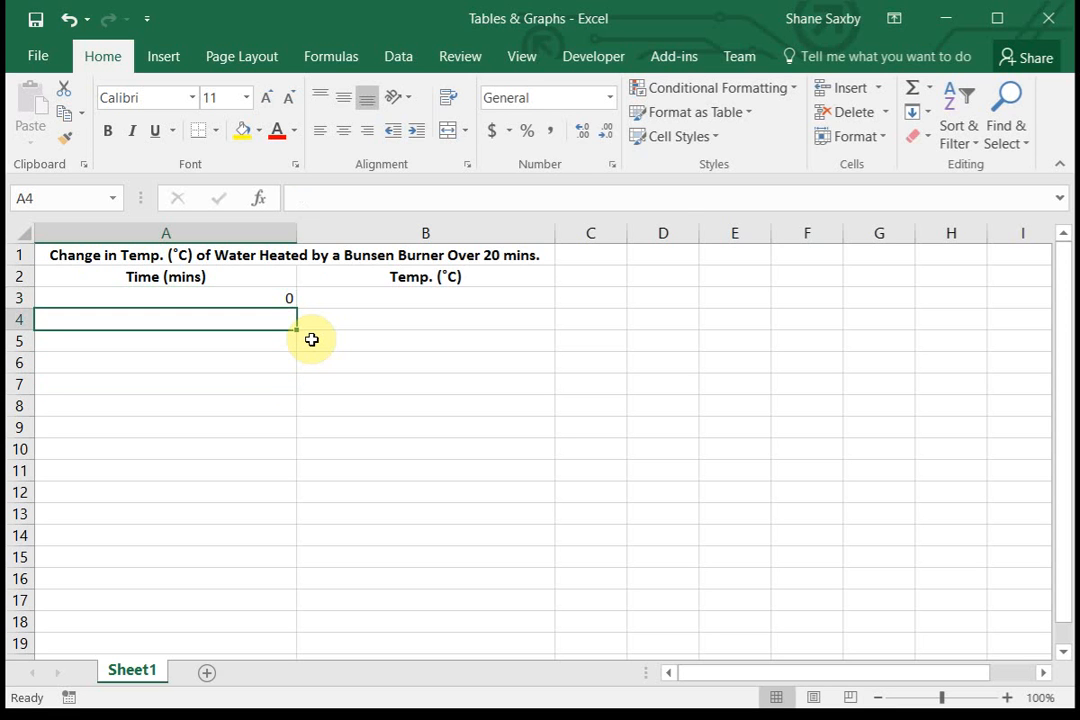
- Enter the formula =A3+2 in A4 to calculate the second time value
{"action": "type", "text": "="}
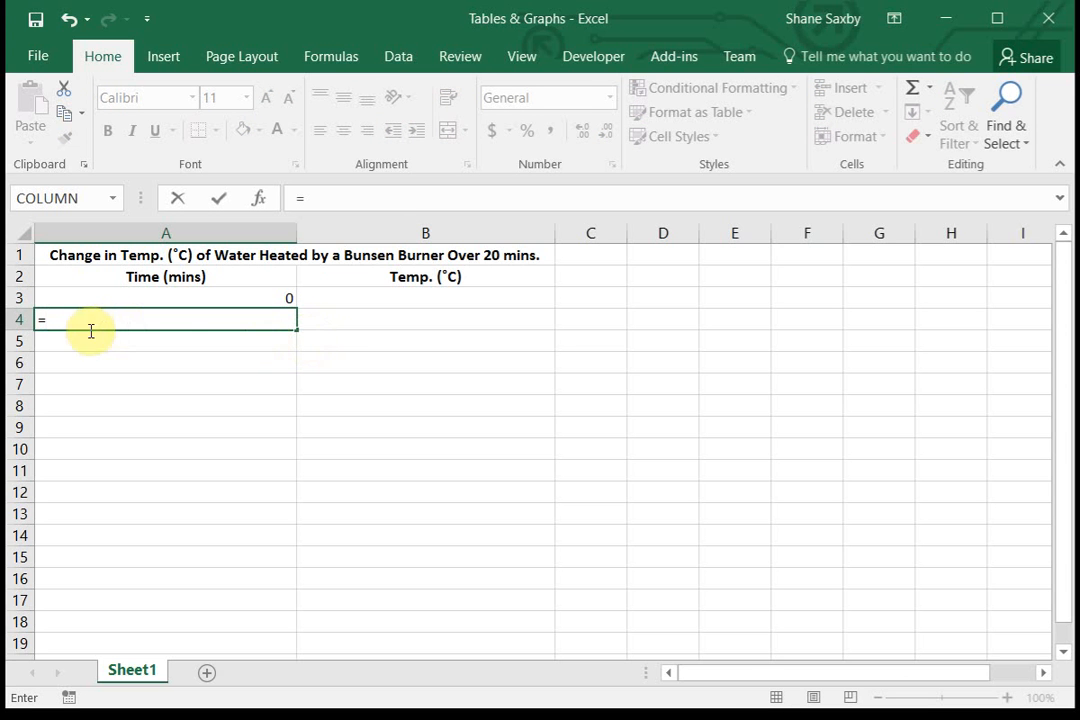
{"action": "left_click", "coordinate": [181, 296]}
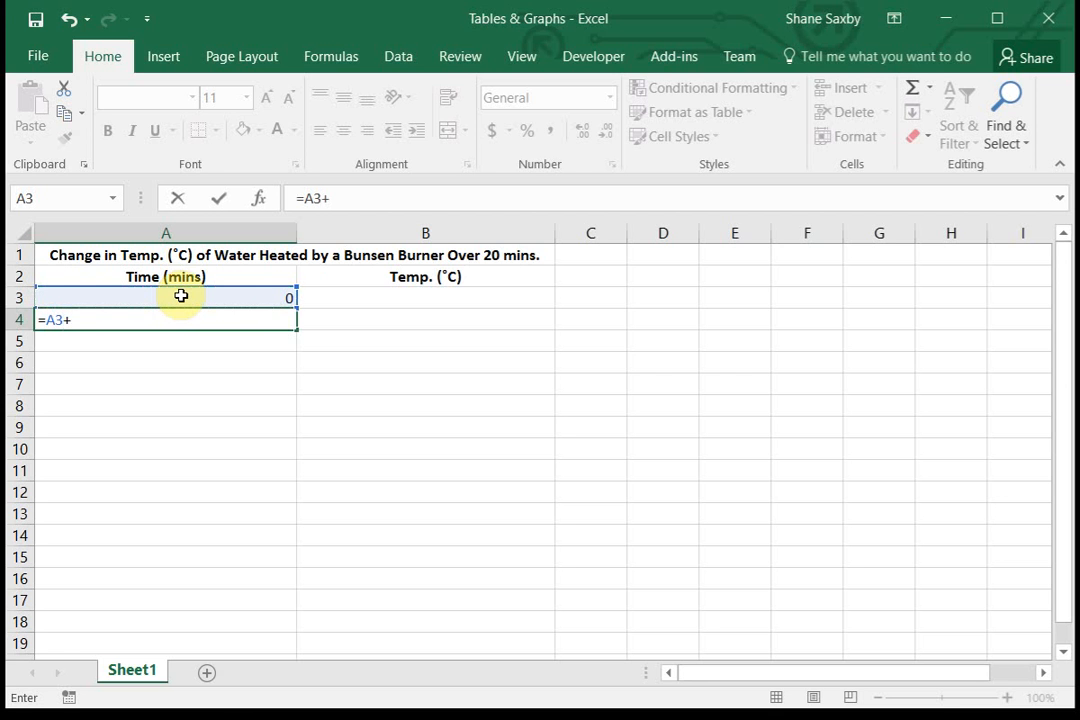
{"action": "type", "text": "2"}
{"action": "key", "text": "Return"}
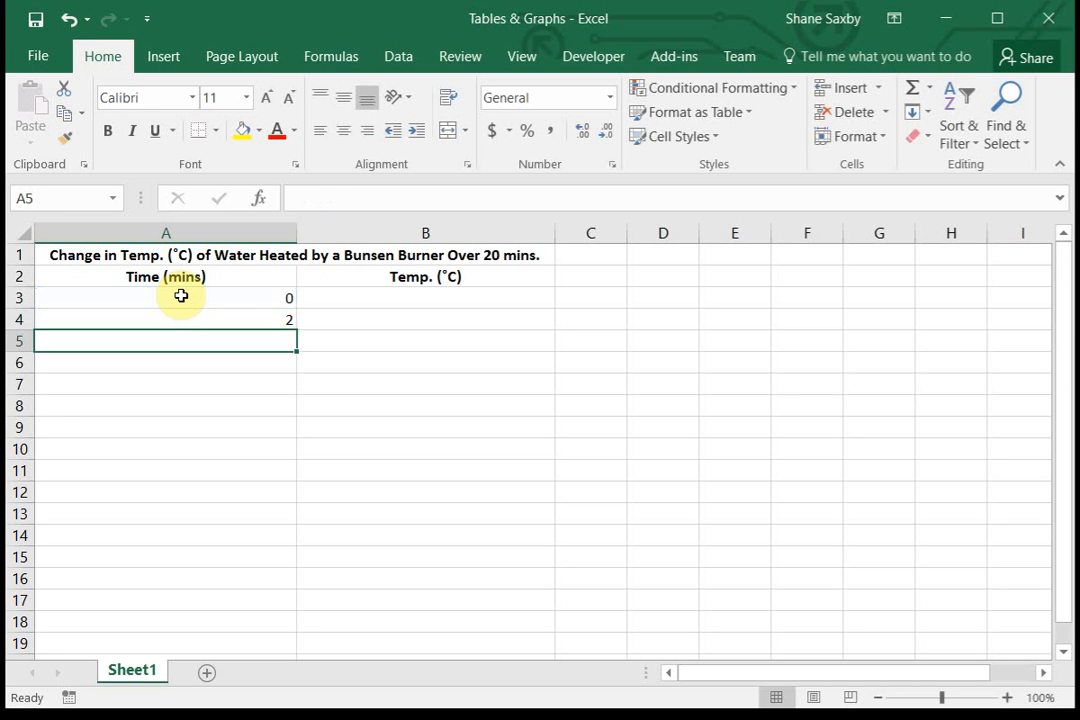
- Fill the A4 formula down the Time column through A13 so the times run to 20 minutes
{"action": "left_click", "coordinate": [258, 321]}
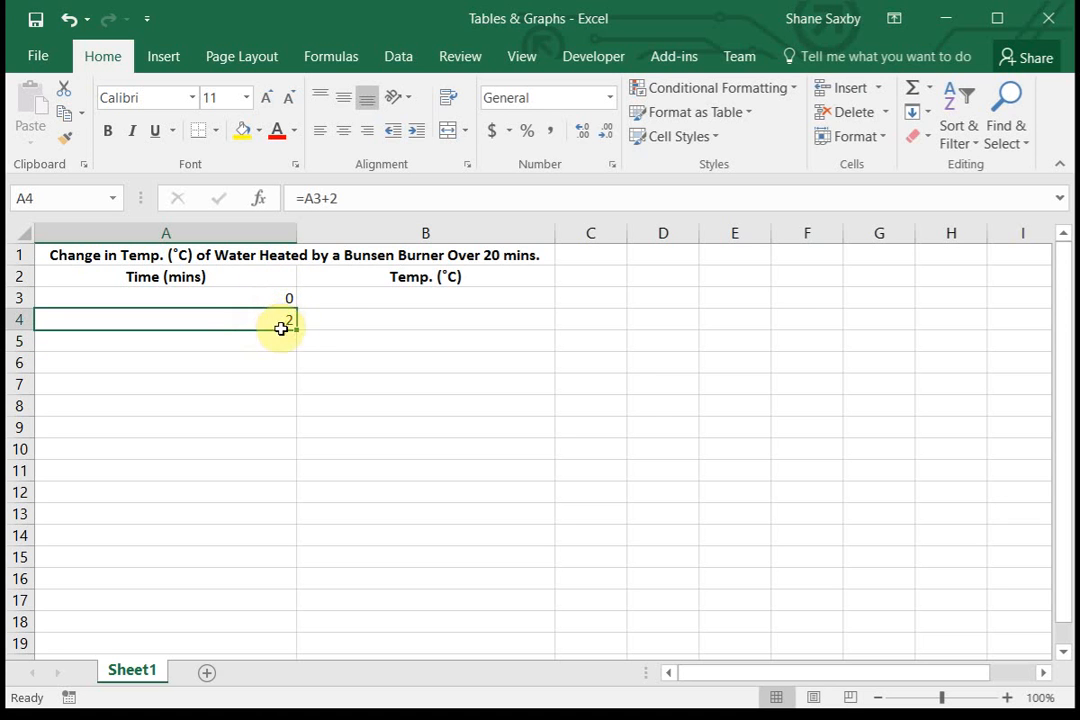
{"action": "left_click_drag", "start_coordinate": [296, 327], "coordinate": [295, 427]}
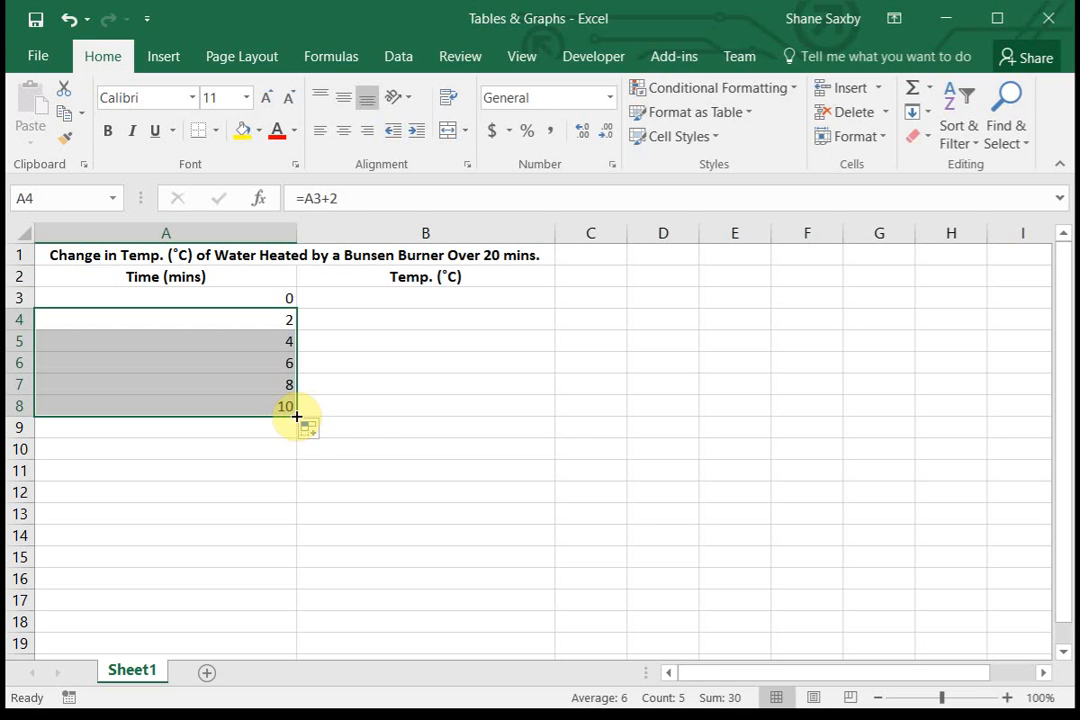
{"action": "left_click_drag", "start_coordinate": [296, 415], "coordinate": [299, 439]}
{"action": "left_click", "coordinate": [277, 429]}
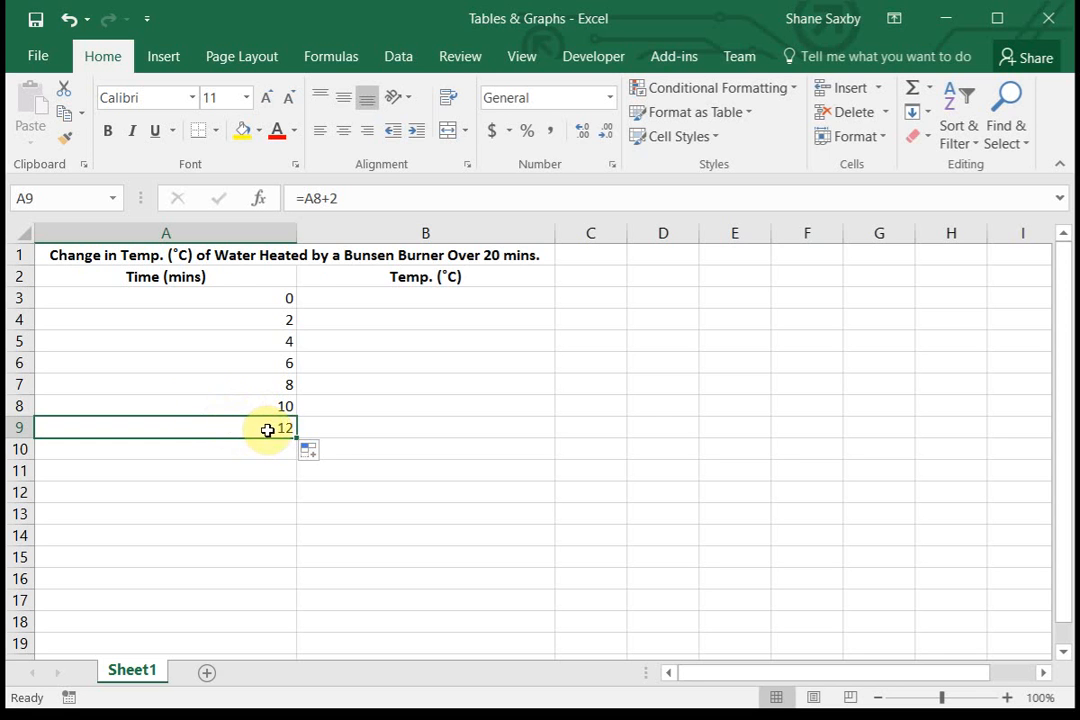
{"action": "left_click_drag", "start_coordinate": [294, 441], "coordinate": [293, 521]}
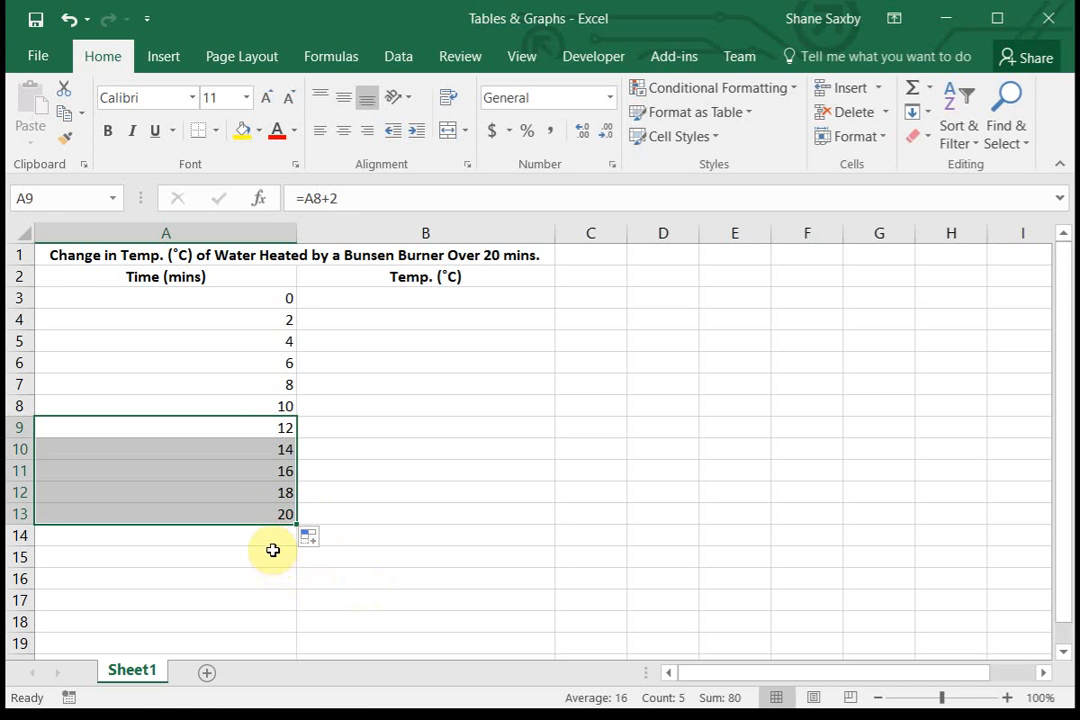
- Enter the temperatures 22, 34, 49, 68, 92, 100 and 100 in B3:B9
{"action": "left_click", "coordinate": [383, 300]}
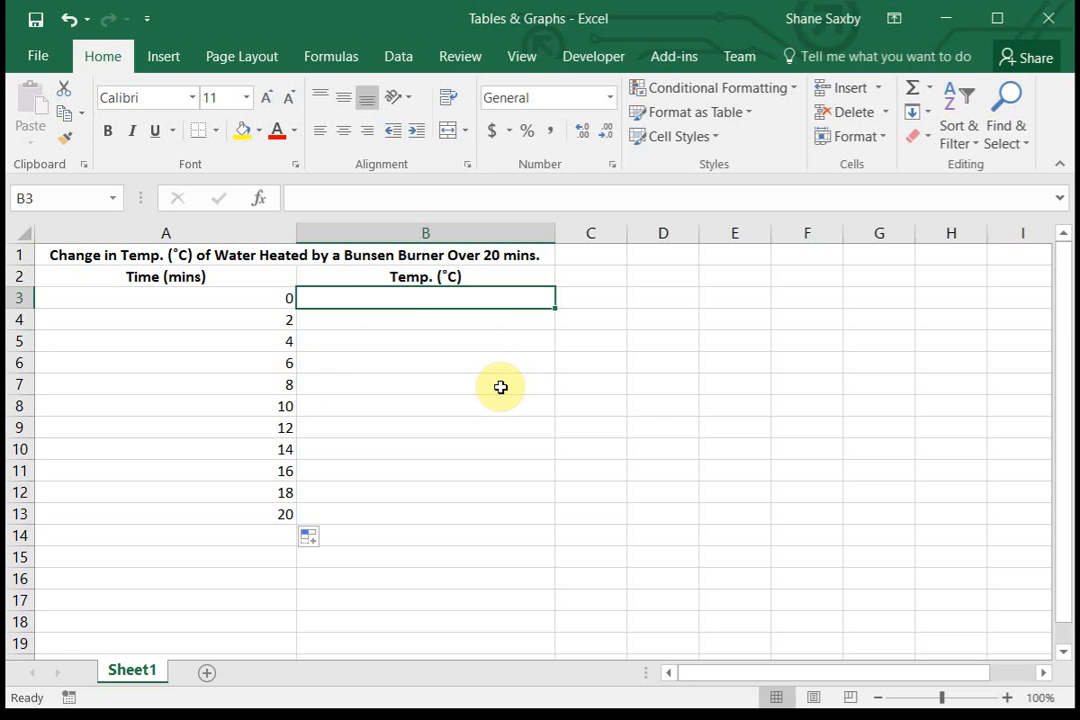
{"action": "type", "text": "22"}
{"action": "key", "text": "Return"}
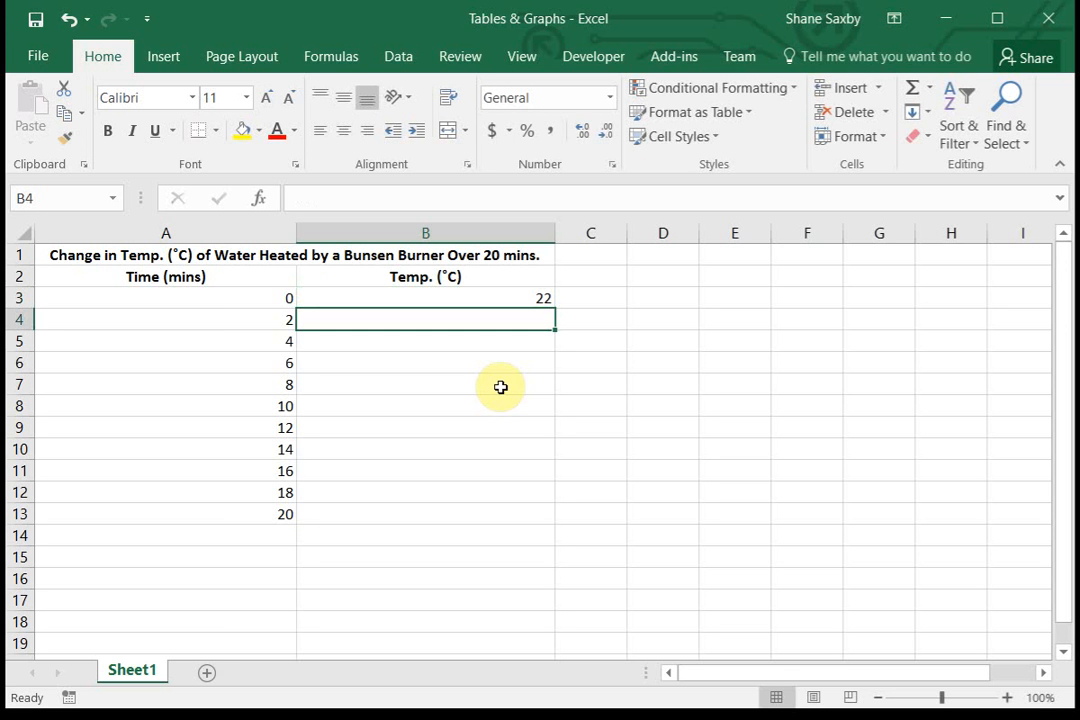
{"action": "type", "text": "34"}
{"action": "key", "text": "Return"}
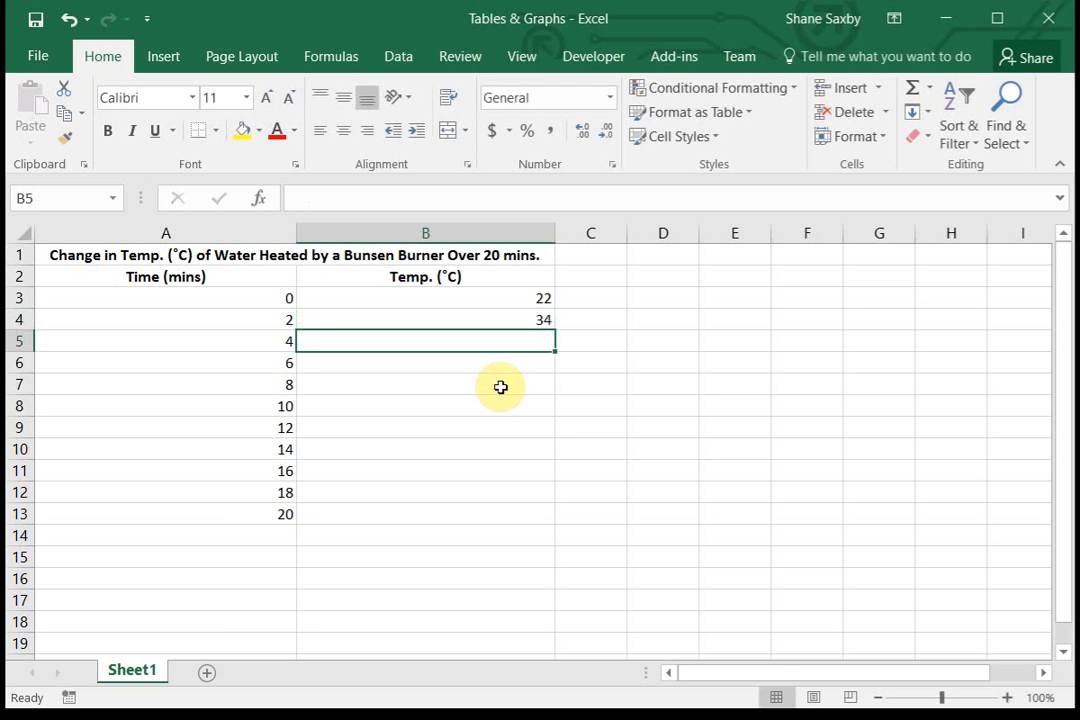
{"action": "type", "text": "49"}
{"action": "key", "text": "Return"}
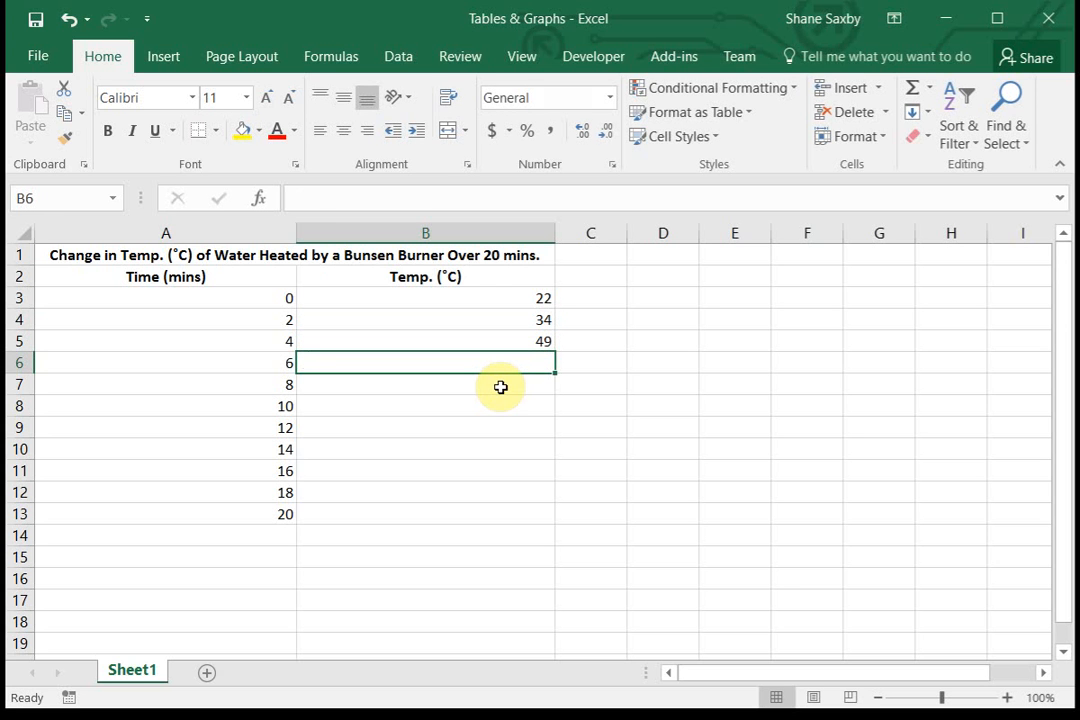
{"action": "type", "text": "68"}
{"action": "key", "text": "Return"}
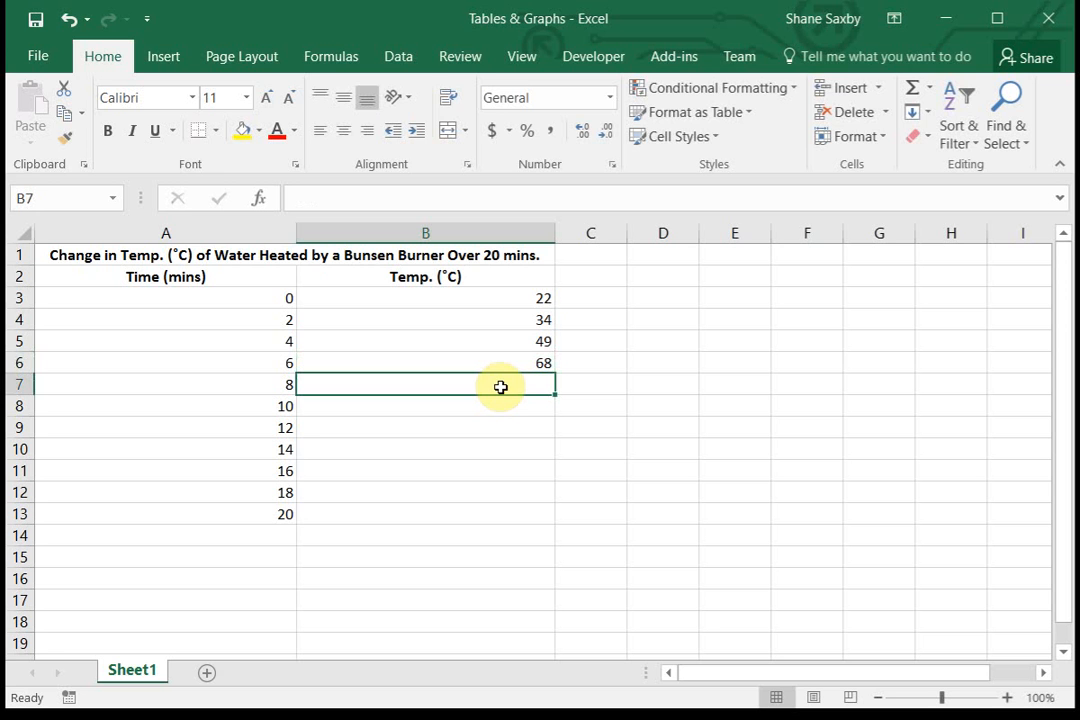
{"action": "type", "text": "92"}
{"action": "key", "text": "Return"}
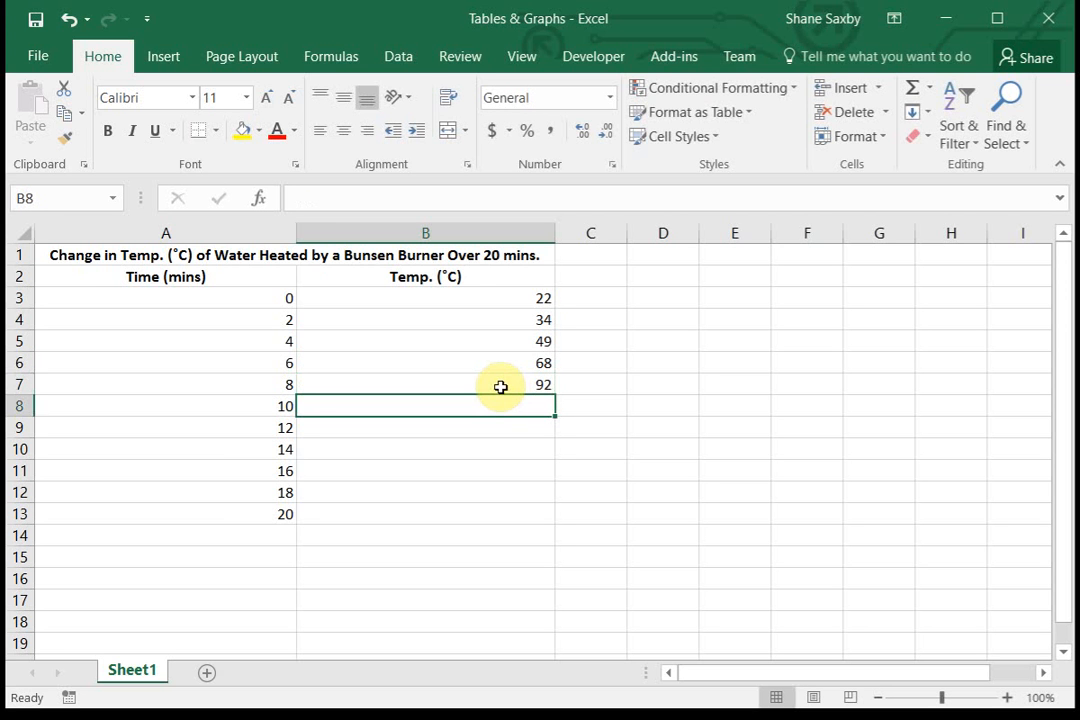
{"action": "type", "text": "100"}
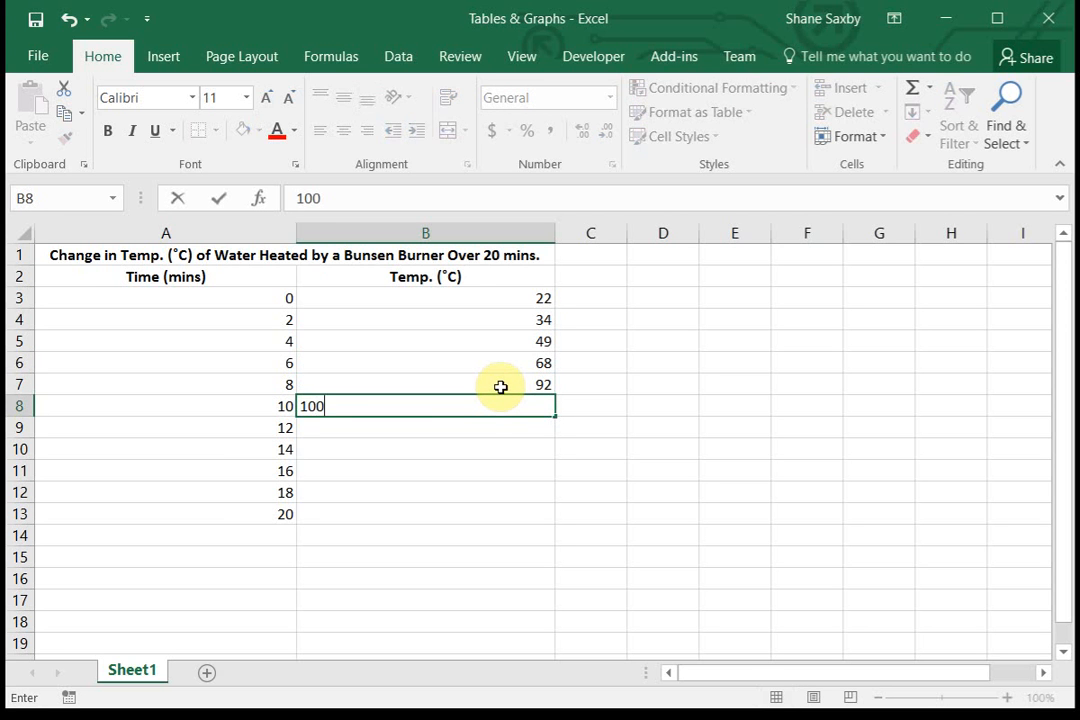
{"action": "key", "text": "Return"}
{"action": "type", "text": "100"}
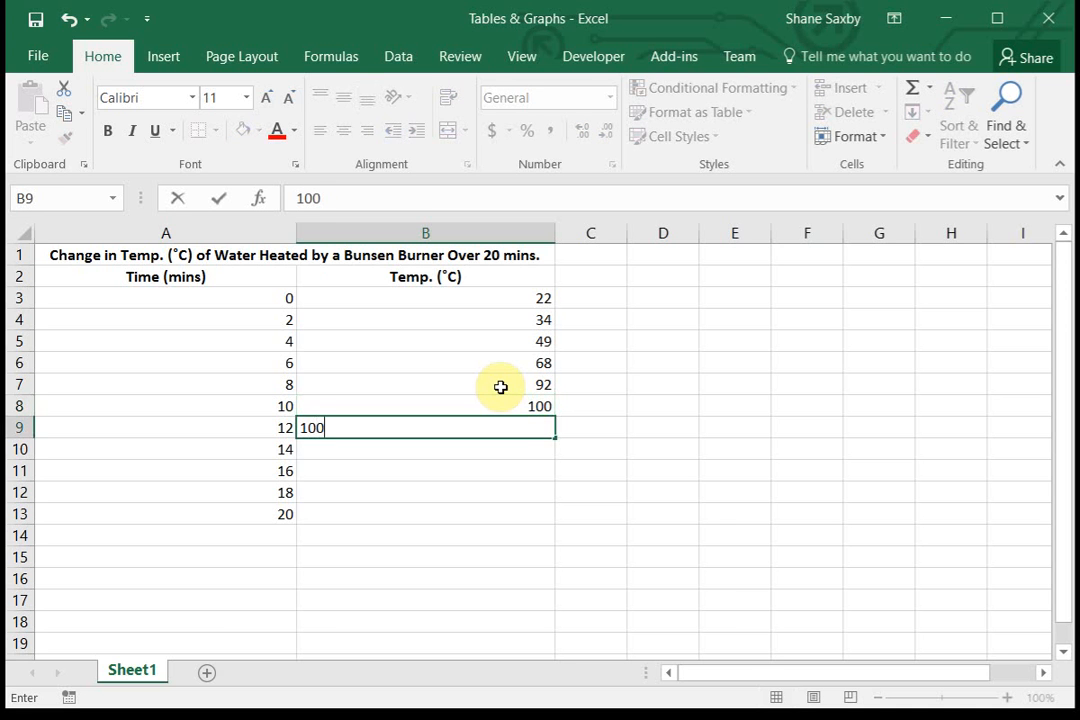
{"action": "key", "text": "Return"}
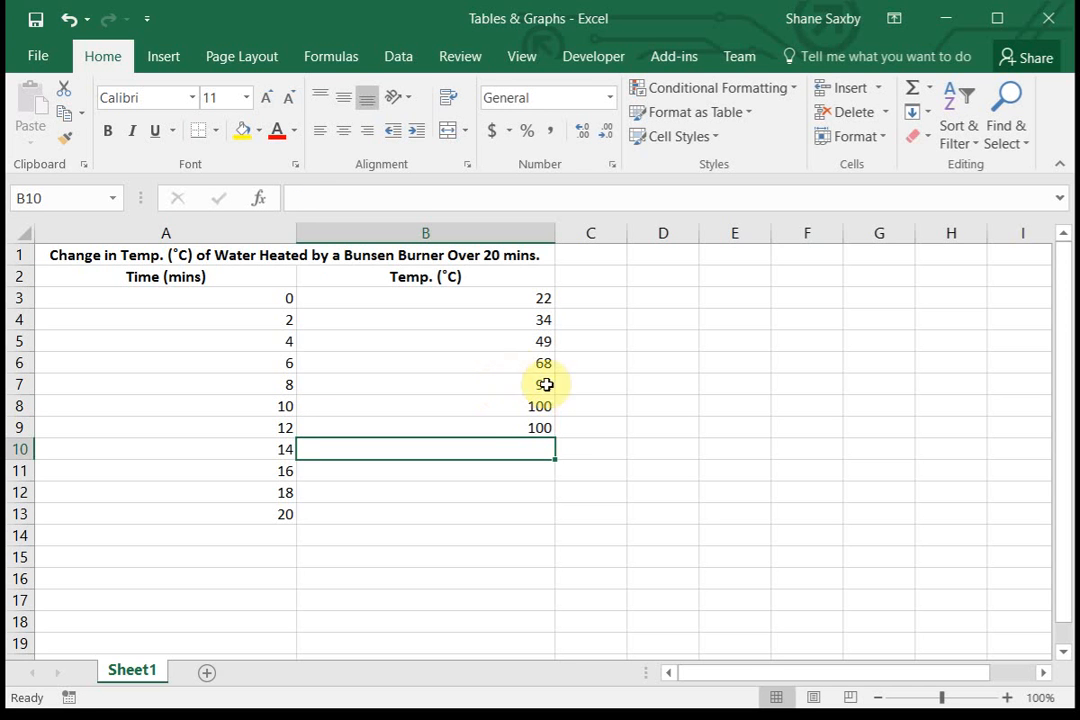
- Fill the value 100 from B9 down through B13
{"action": "left_click", "coordinate": [525, 423]}
{"action": "left_click_drag", "start_coordinate": [556, 437], "coordinate": [552, 524]}
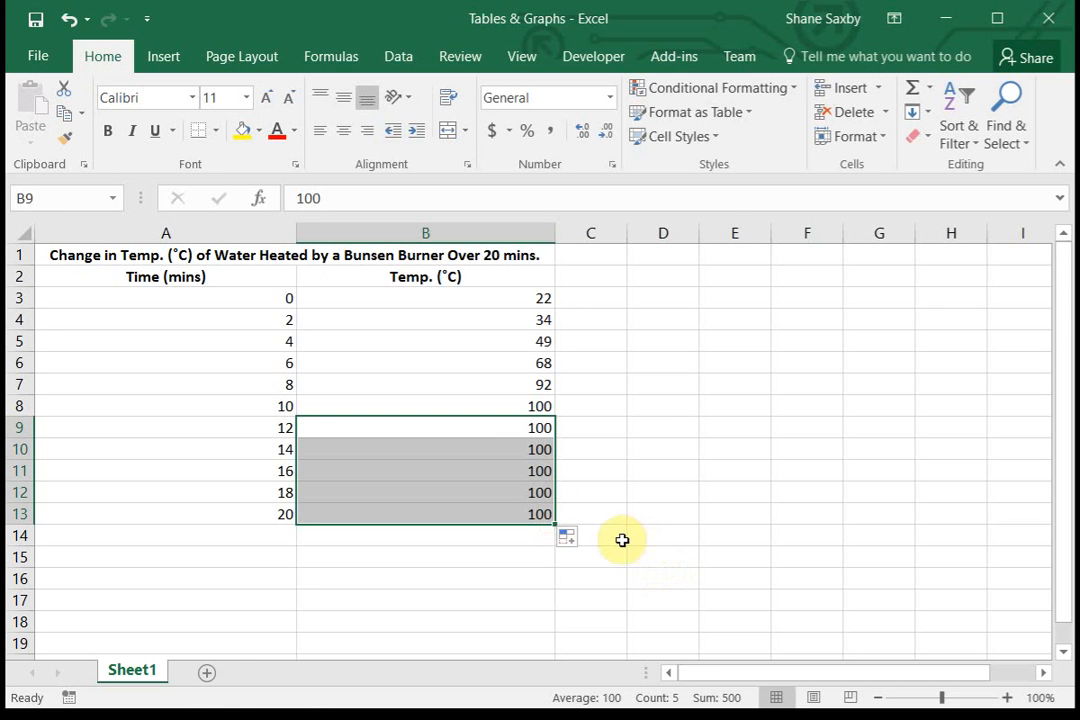
{"action": "left_click", "coordinate": [526, 408]}
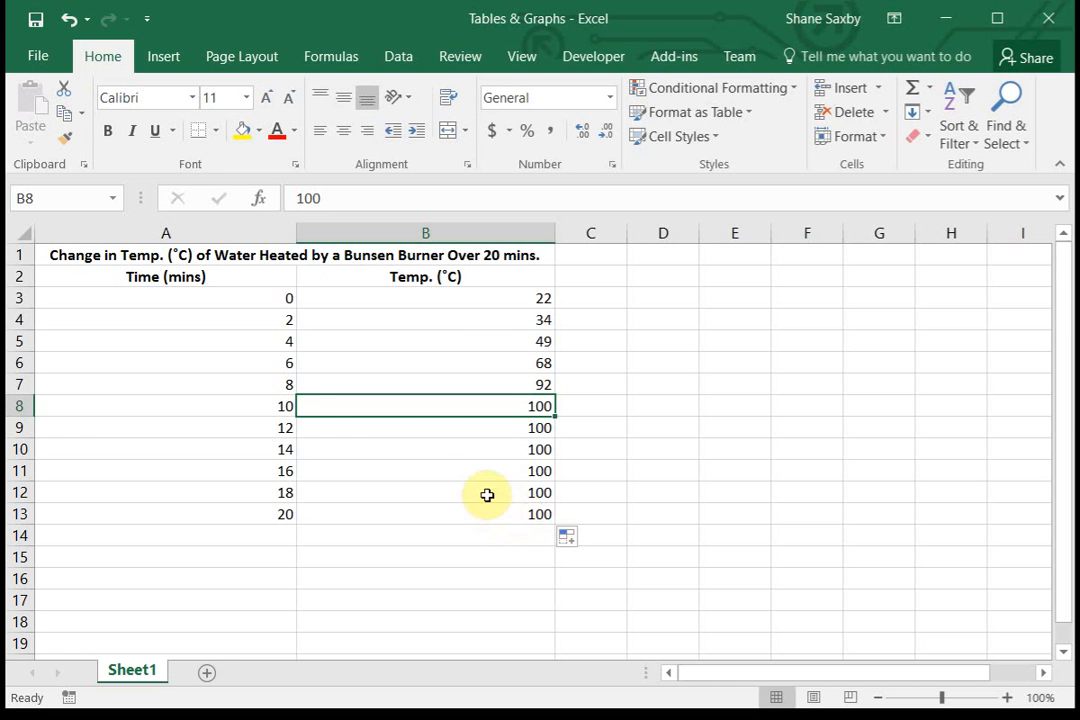
- Center the time and temperature values in A3:B13
{"action": "left_click_drag", "start_coordinate": [257, 298], "coordinate": [424, 513]}
{"action": "left_click", "coordinate": [344, 134]}
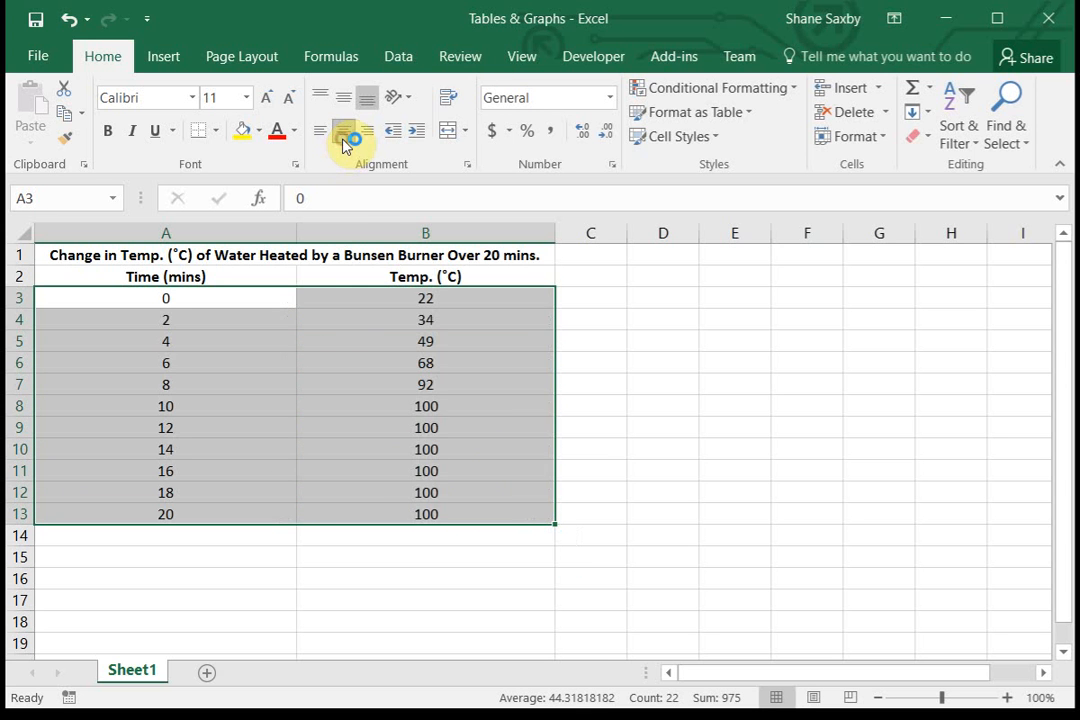
{"action": "left_click", "coordinate": [342, 362]}
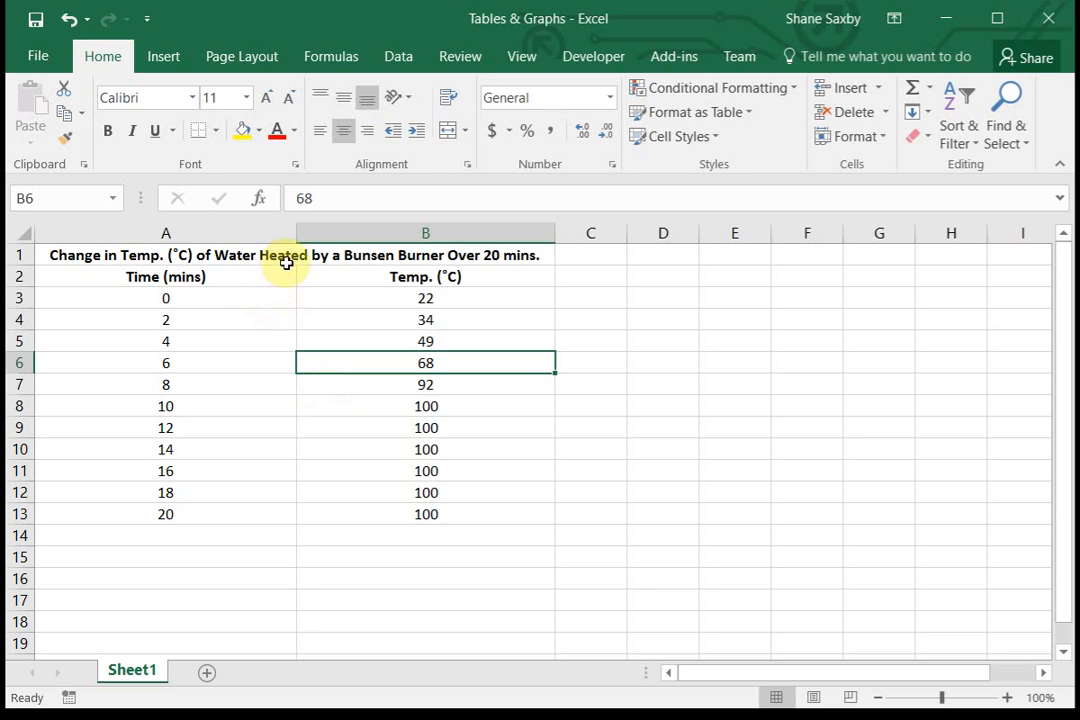
- Apply all borders to the whole table, A1:B13, including the title and headers
{"action": "left_click_drag", "start_coordinate": [290, 247], "coordinate": [300, 513]}
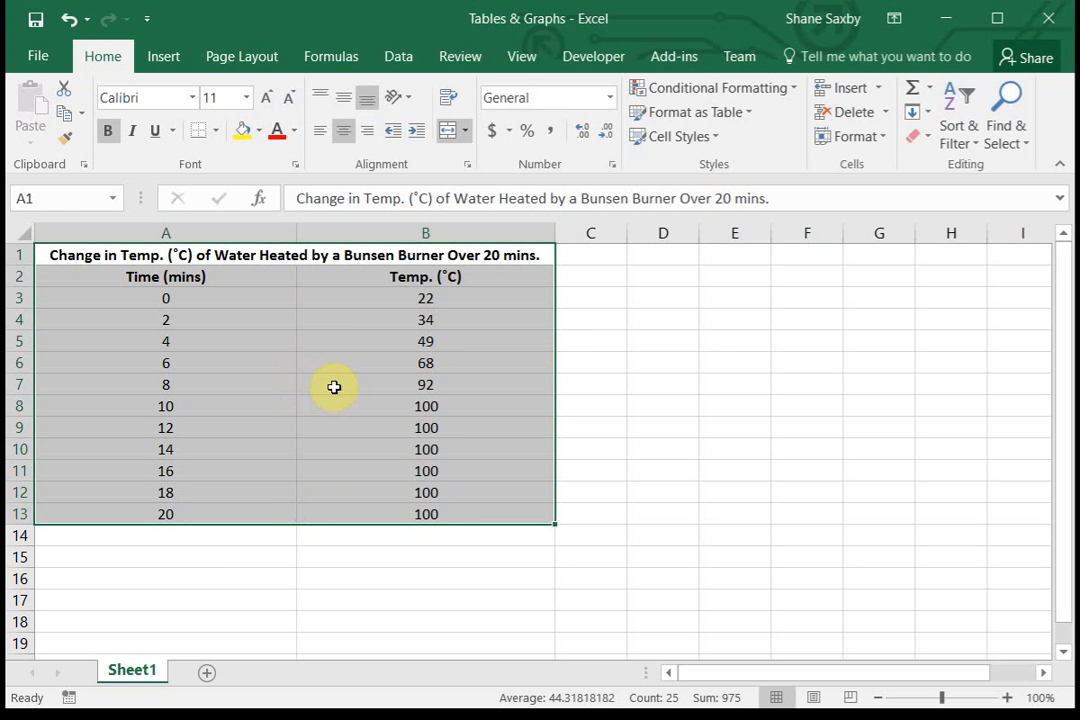
{"action": "left_click", "coordinate": [216, 132]}
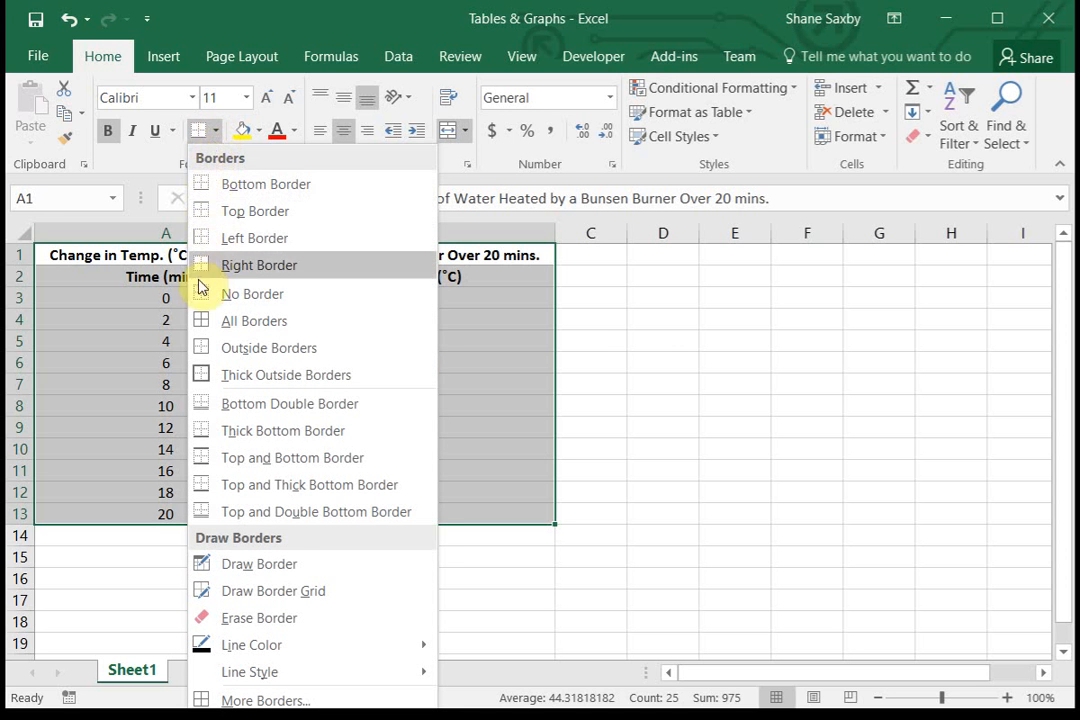
{"action": "left_click", "coordinate": [202, 321]}
{"action": "left_click", "coordinate": [641, 378]}
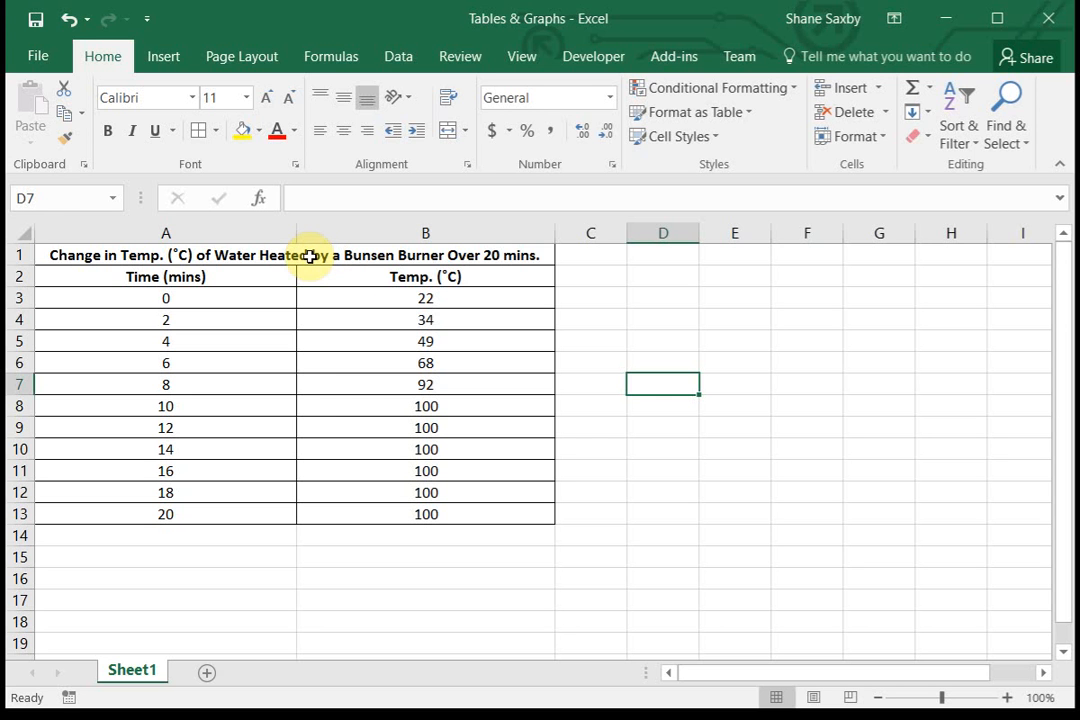
- Apply thick outside borders around the whole table, A1:B13, keeping the inner gridlines
{"action": "left_click_drag", "start_coordinate": [310, 256], "coordinate": [312, 516]}
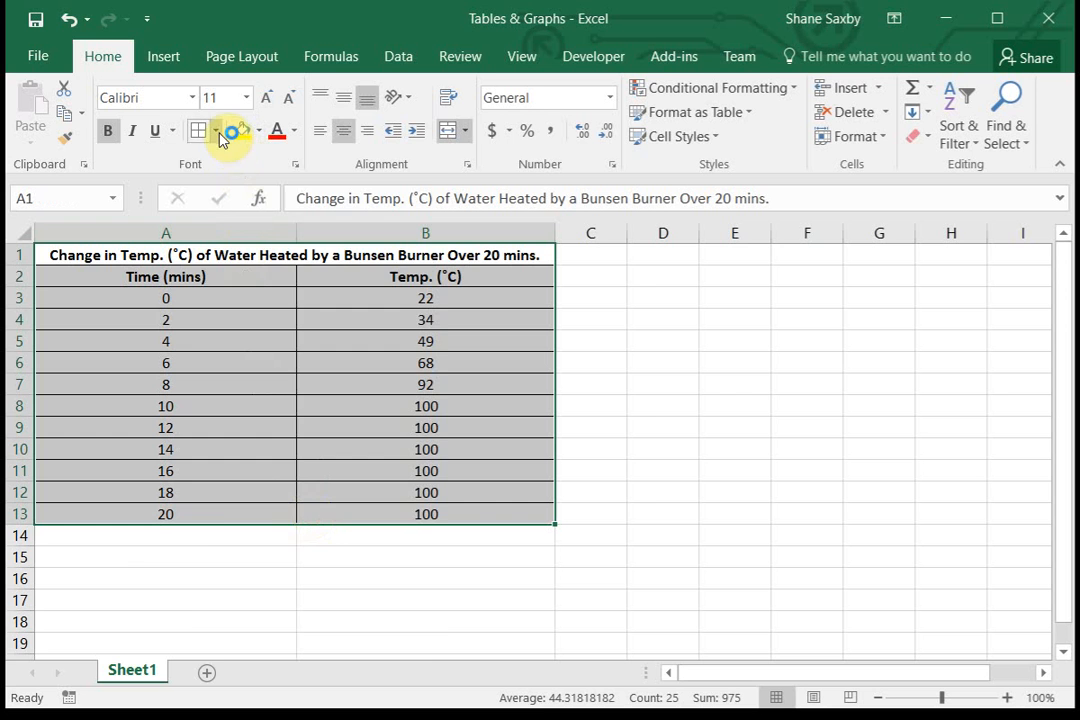
{"action": "left_click", "coordinate": [216, 131]}
{"action": "key", "text": "Down"}
{"action": "key", "text": "Down"}
{"action": "key", "text": "Down"}
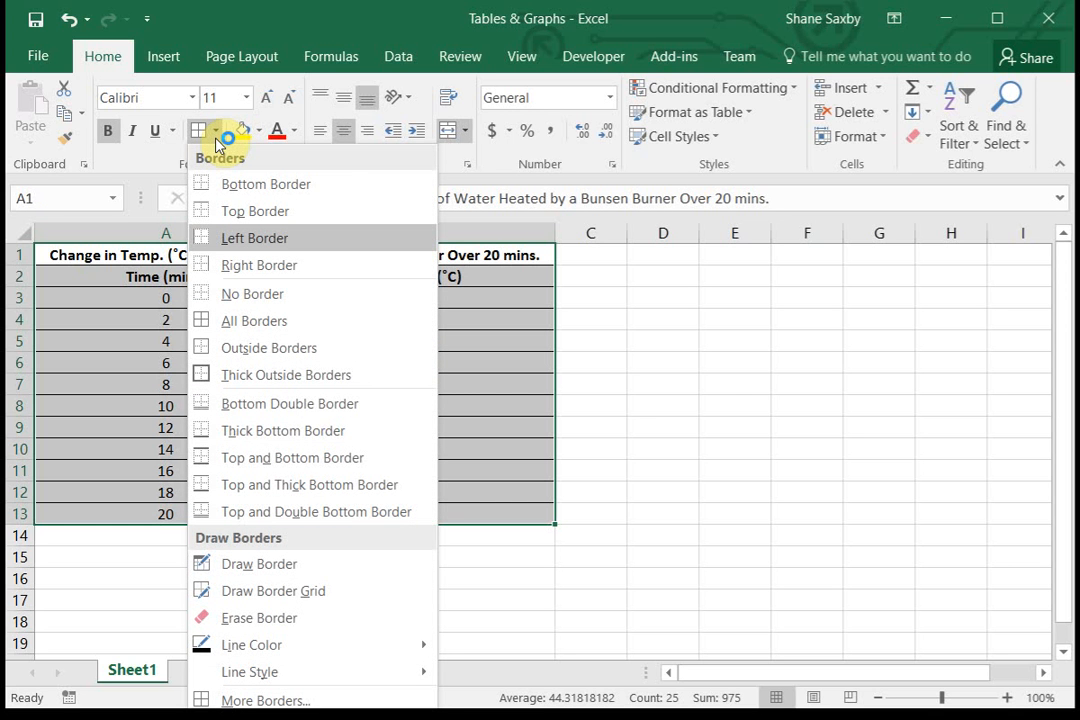
{"action": "left_click", "coordinate": [254, 321]}
{"action": "left_click", "coordinate": [590, 384]}
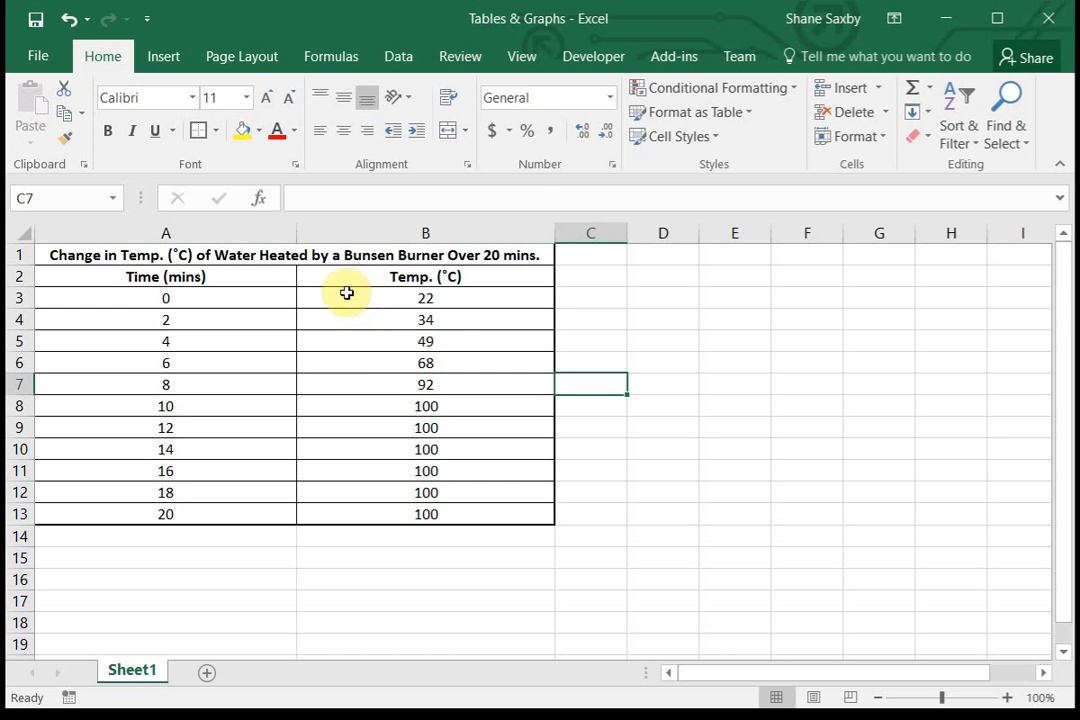
- Review the font settings and font color choices in the Format Cells dialog for A1:B13, closing it without changes
{"action": "left_click_drag", "start_coordinate": [320, 255], "coordinate": [314, 516]}
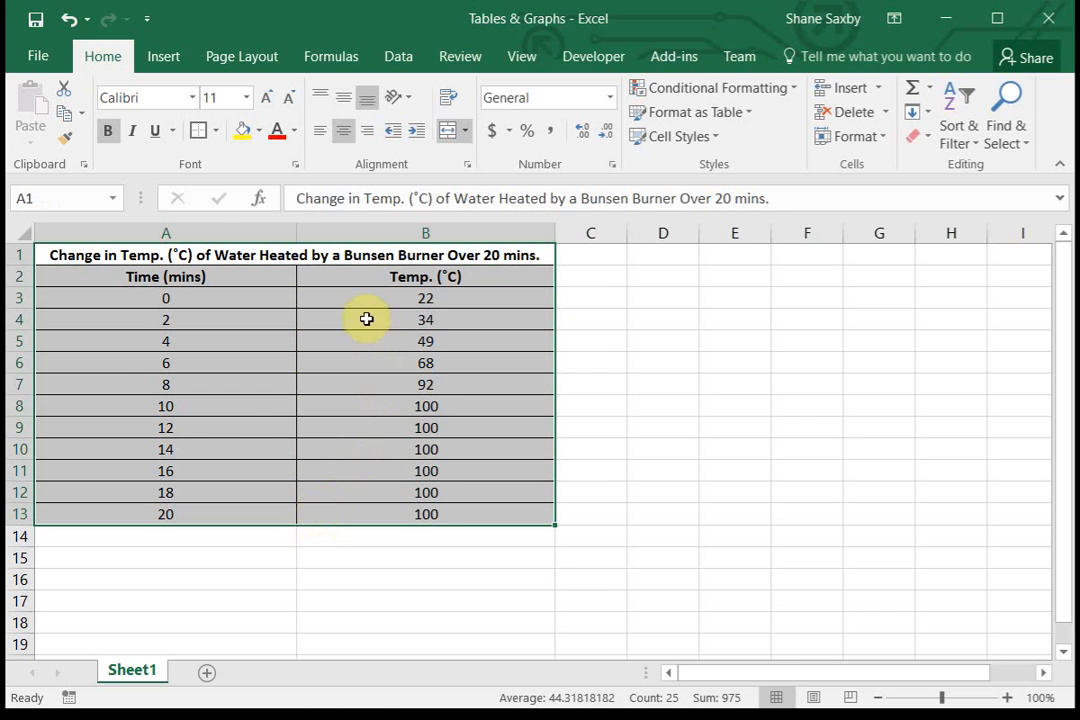
{"action": "right_click", "coordinate": [381, 284]}
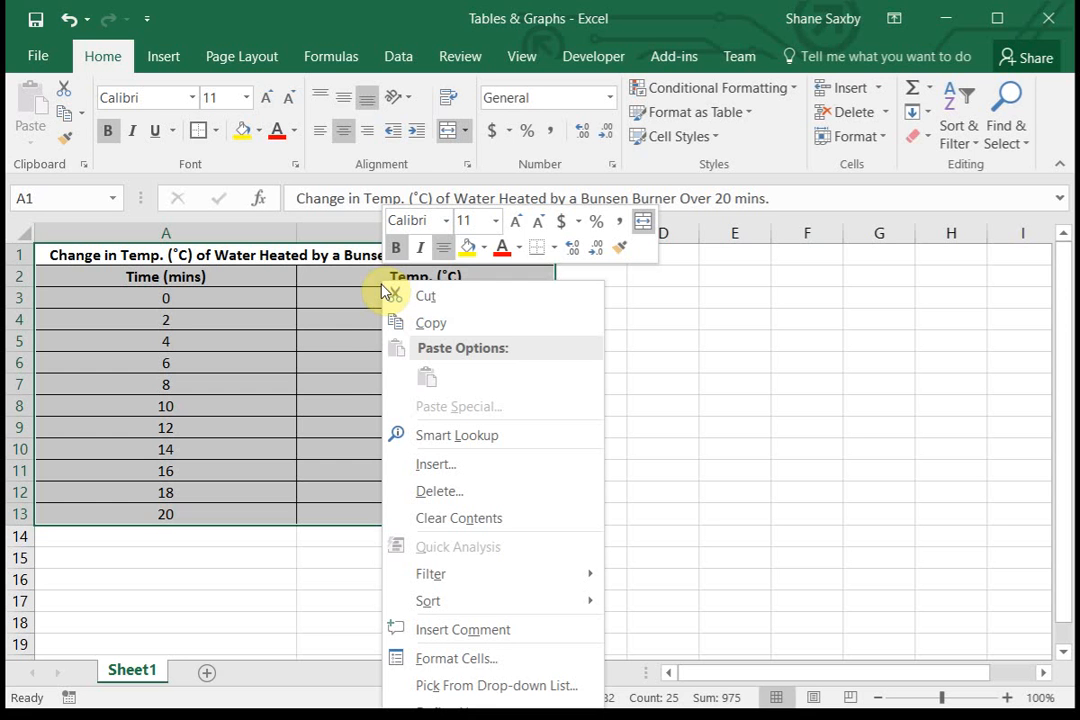
{"action": "left_click", "coordinate": [441, 658]}
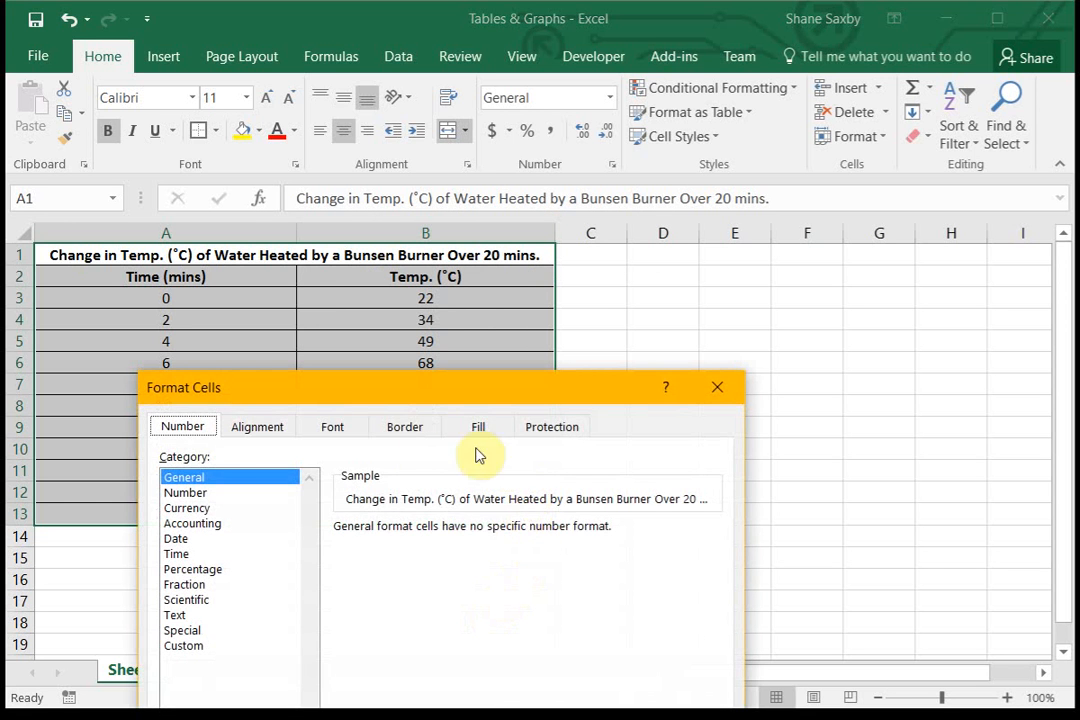
{"action": "left_click_drag", "start_coordinate": [410, 393], "coordinate": [709, 249]}
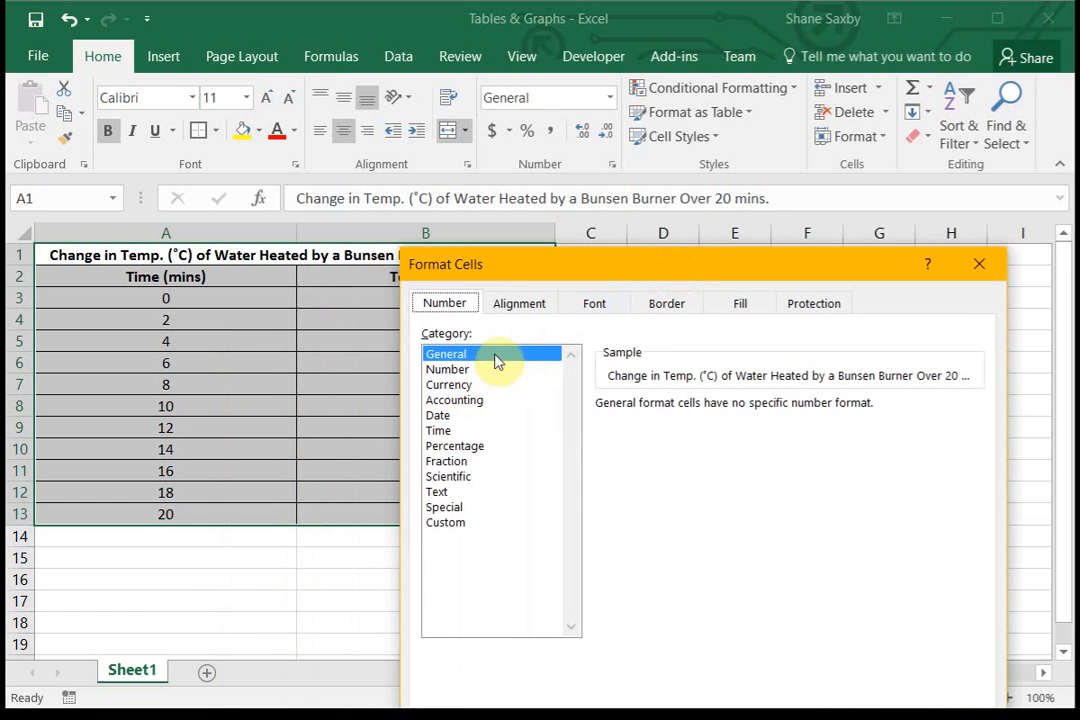
{"action": "left_click", "coordinate": [600, 302]}
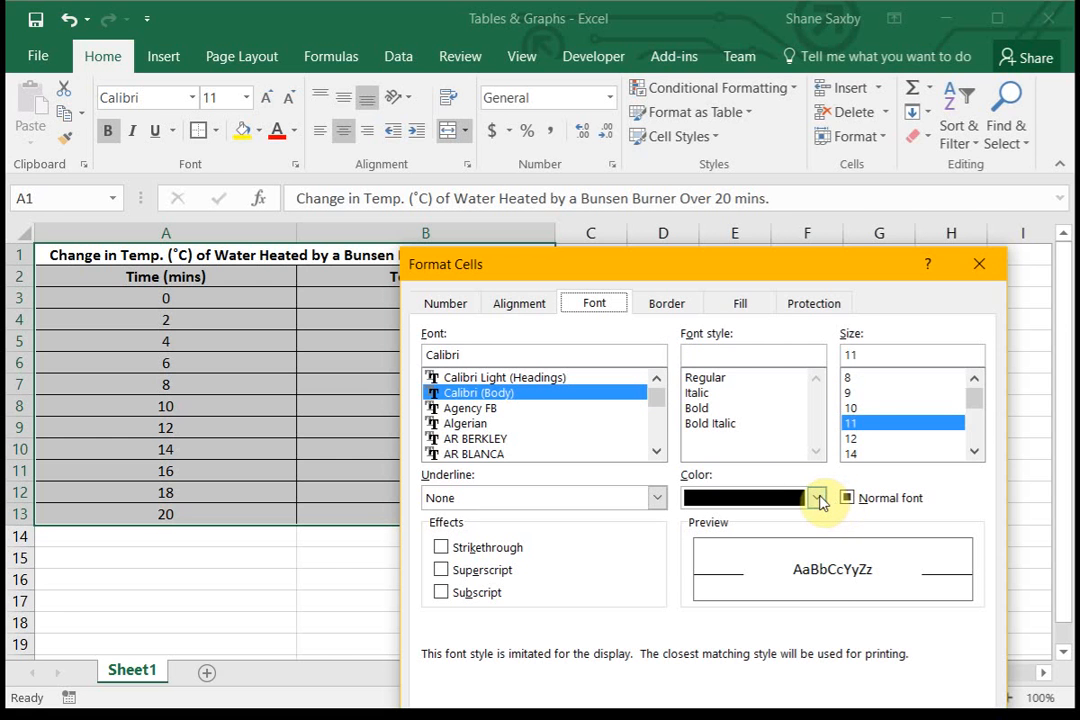
{"action": "left_click", "coordinate": [817, 498]}
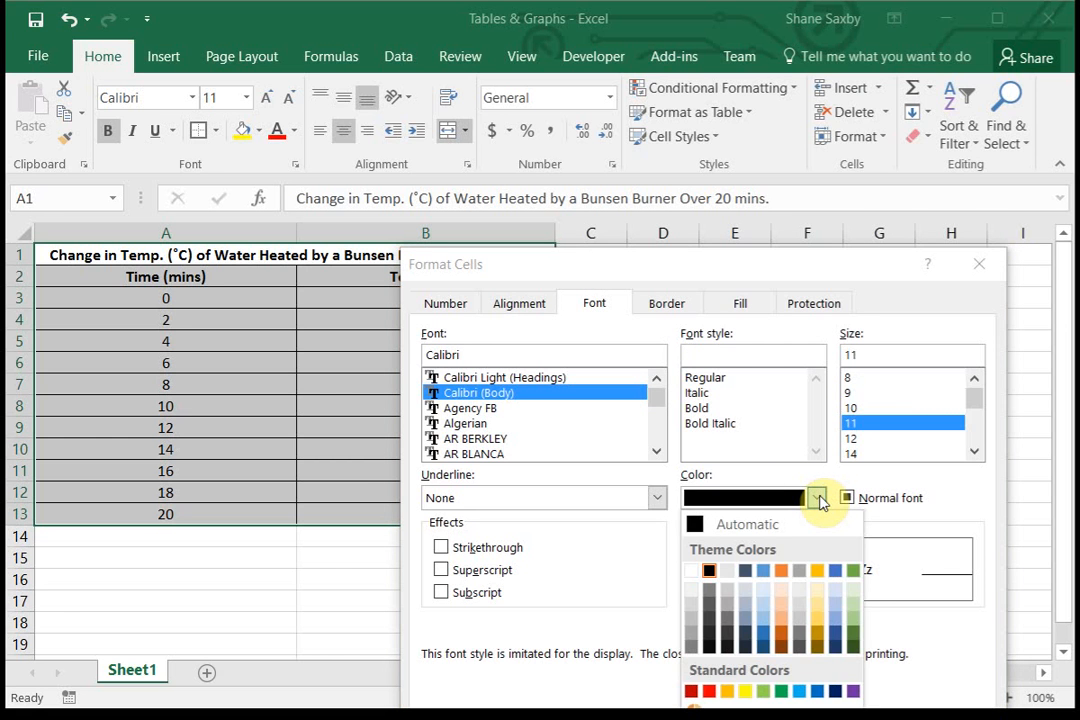
{"action": "left_click", "coordinate": [819, 499]}
{"action": "left_click_drag", "start_coordinate": [730, 281], "coordinate": [693, 172]}
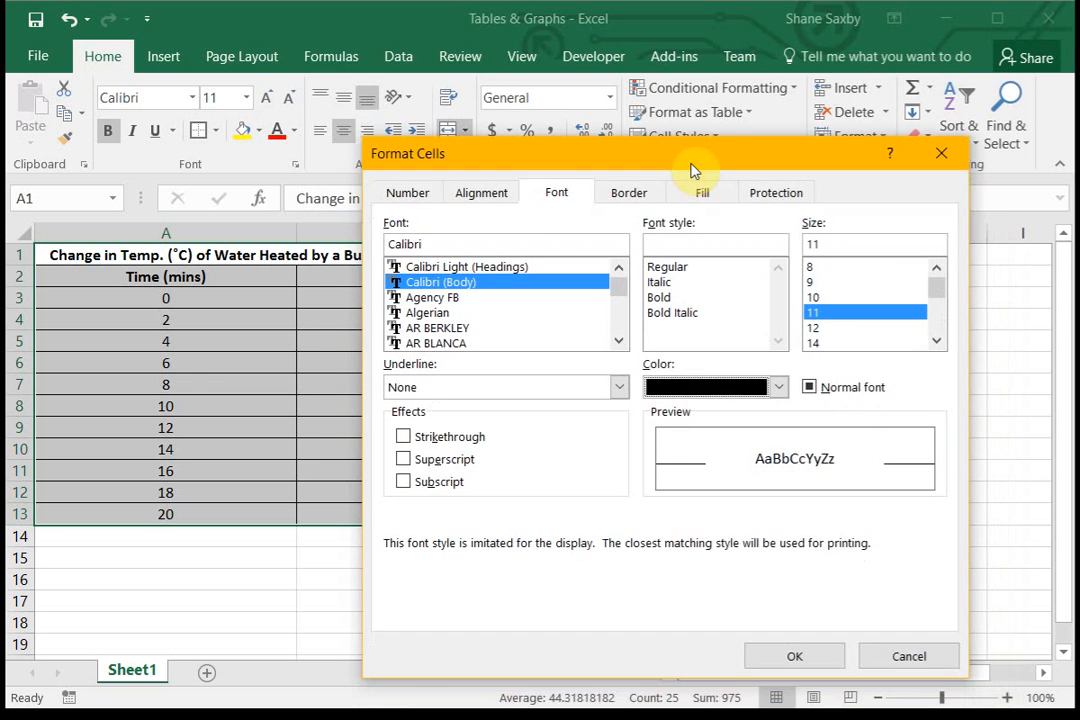
{"action": "left_click", "coordinate": [943, 154]}
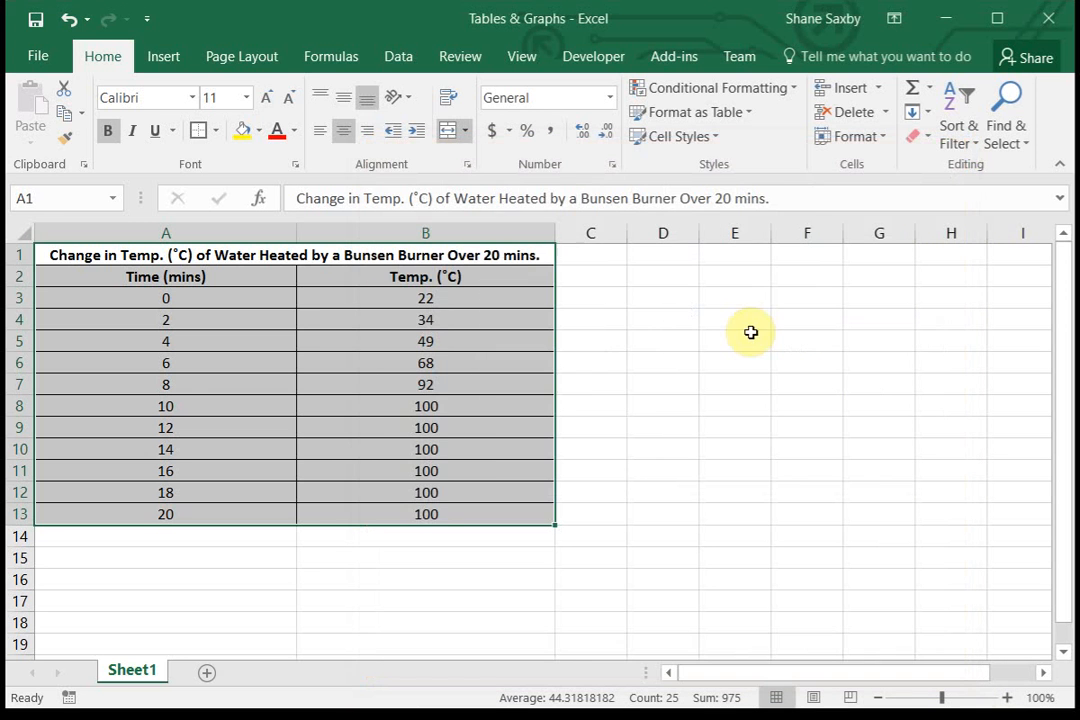
{"action": "left_click", "coordinate": [583, 382]}
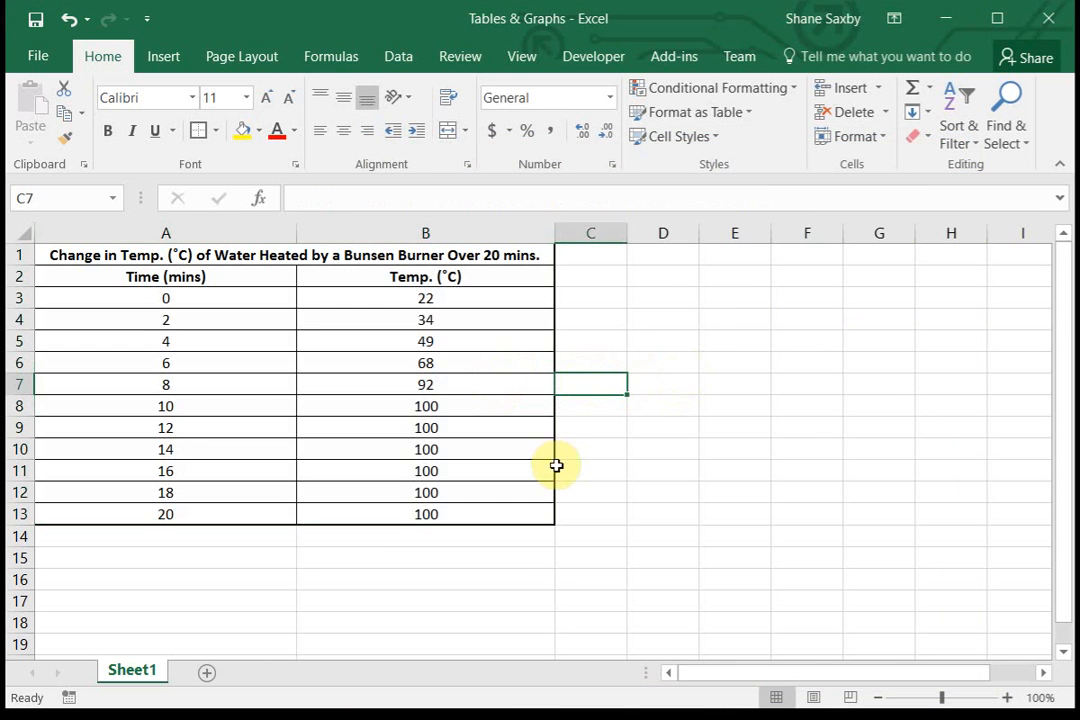